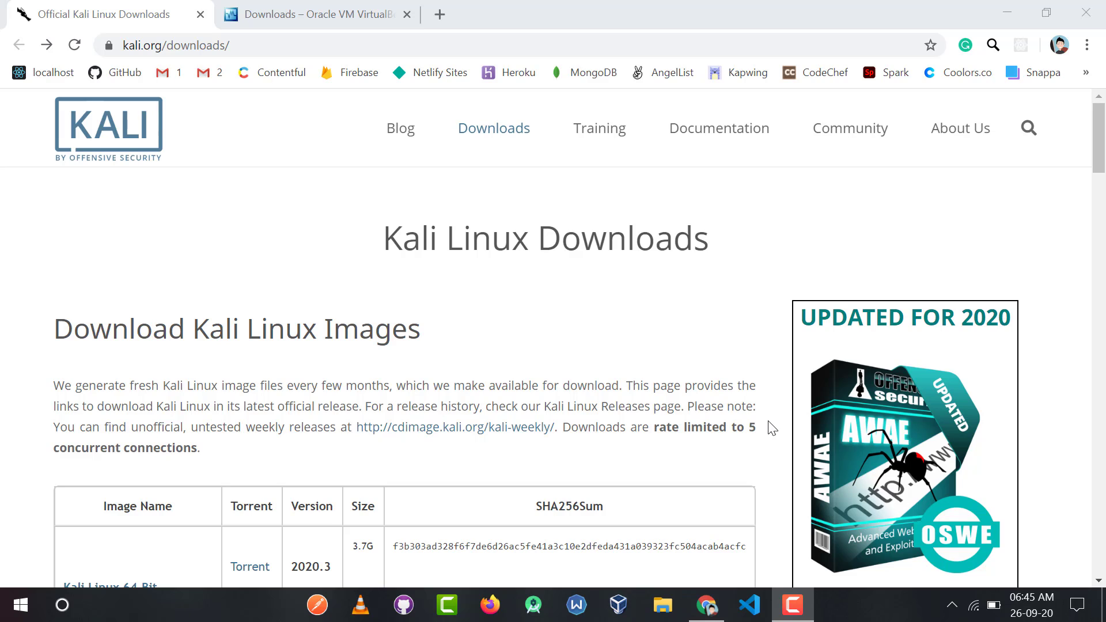
drag(392, 236, 709, 248)
click(605, 280)
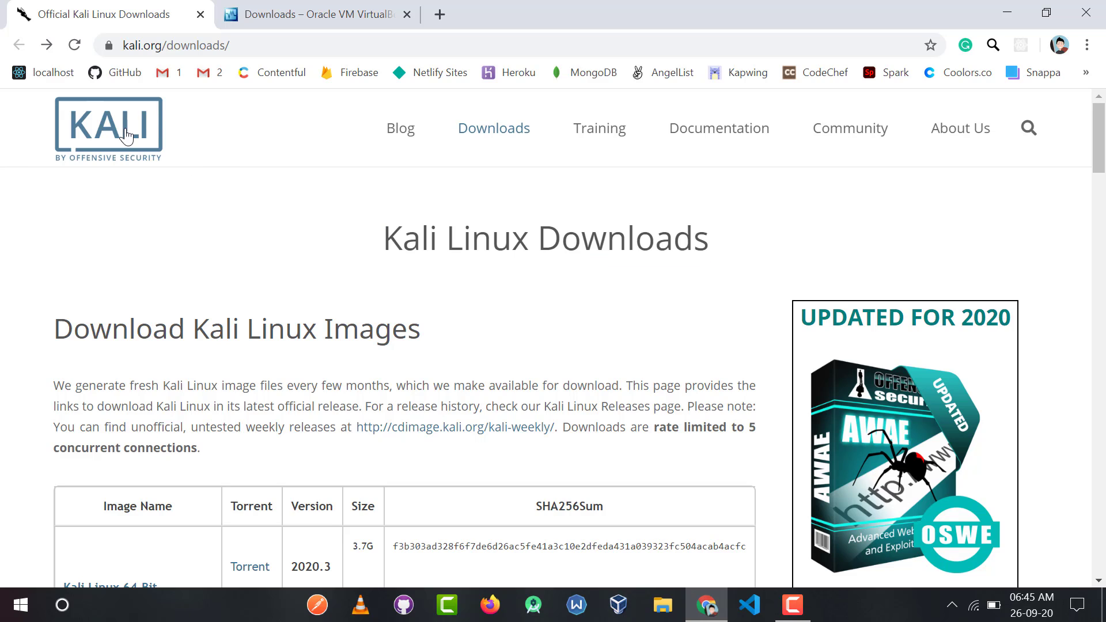
click(237, 50)
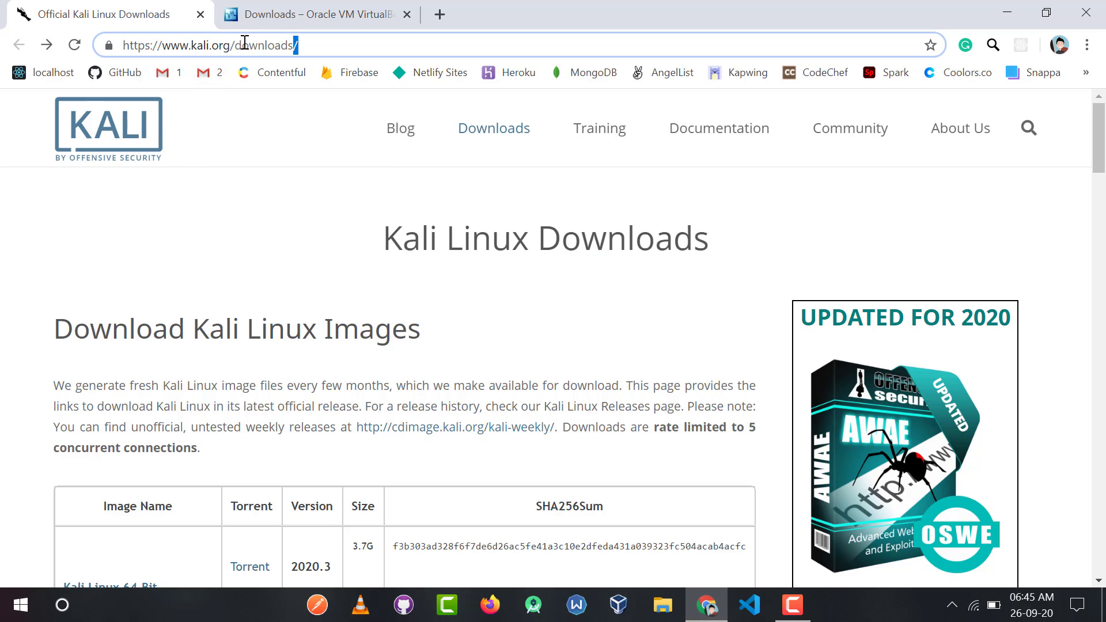
drag(297, 49, 116, 52)
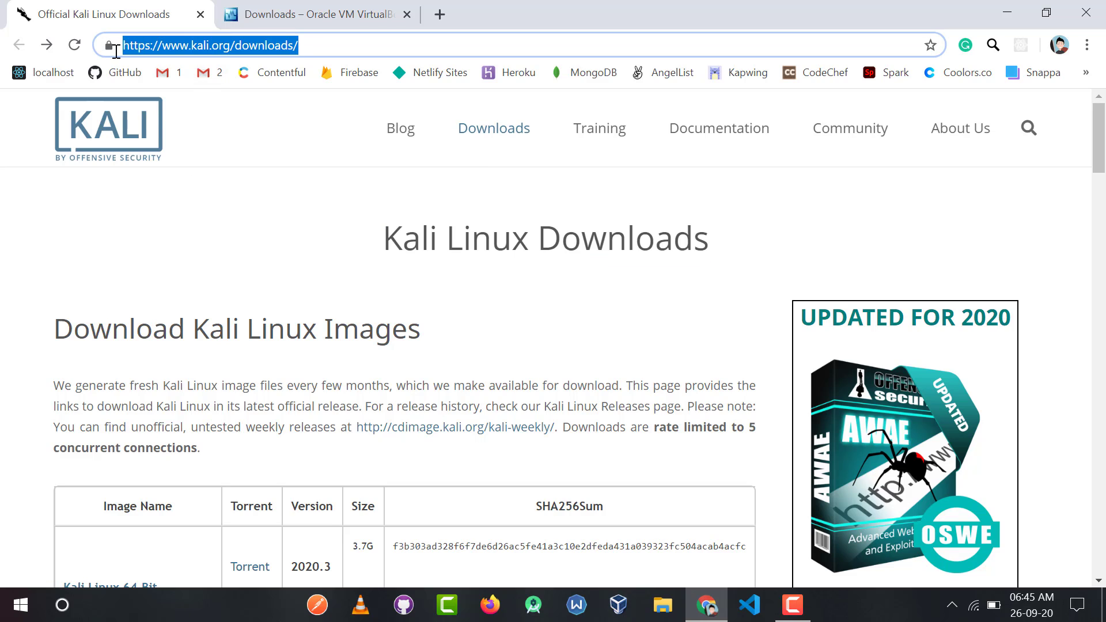
click(236, 239)
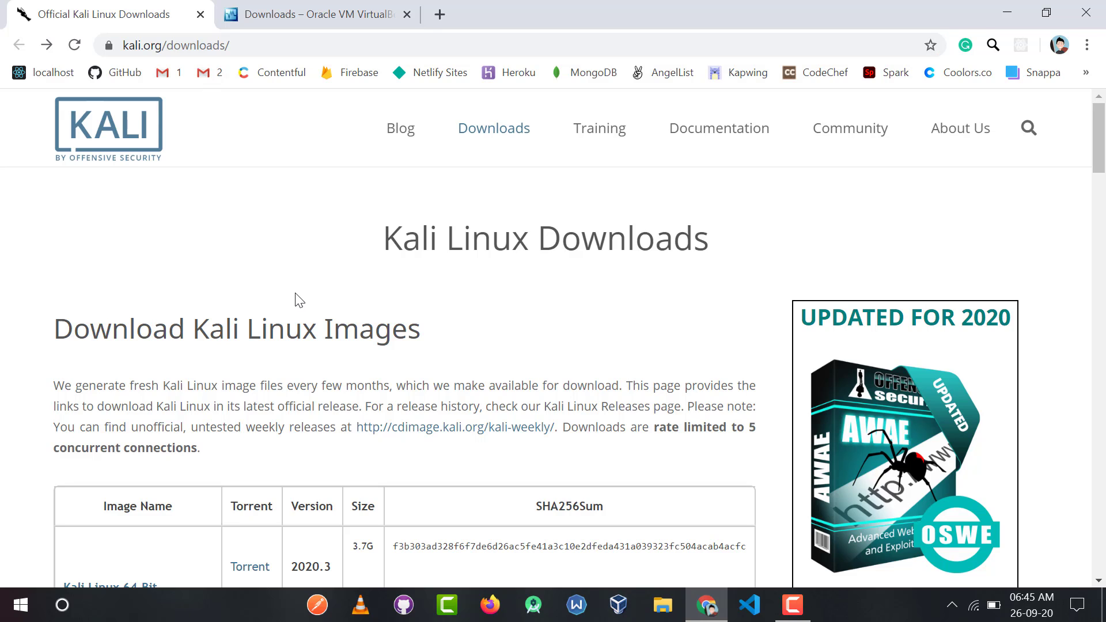
Start downloading the Kali Linux 64-Bit (Installer) image from the downloads table, then cancel the download.
scroll(298, 300, down, 3)
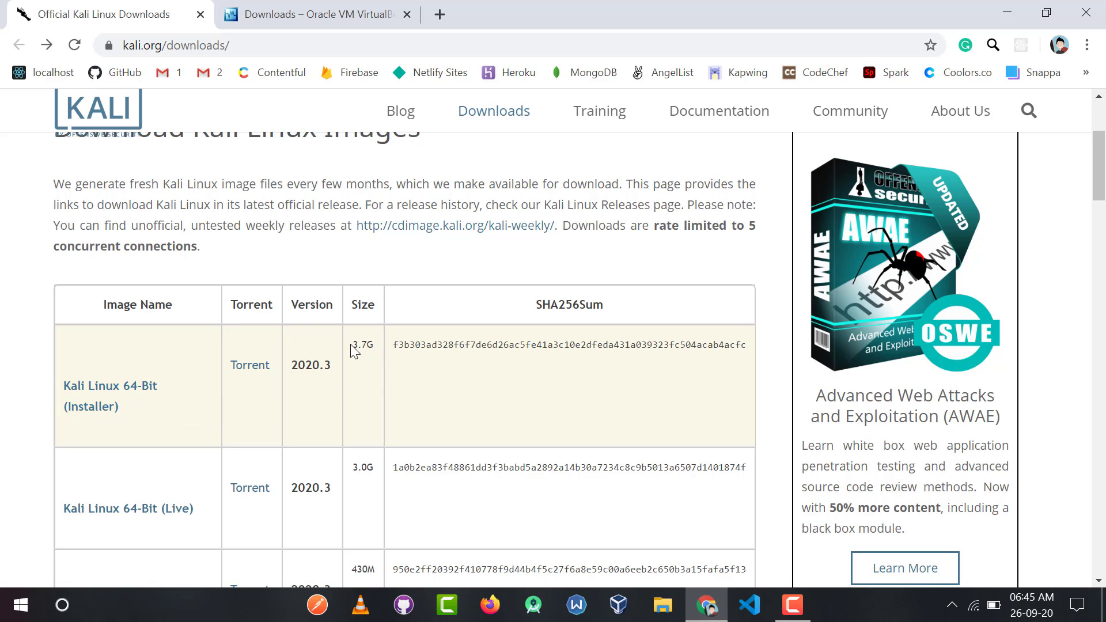
click(364, 385)
scroll(364, 385, down, 6)
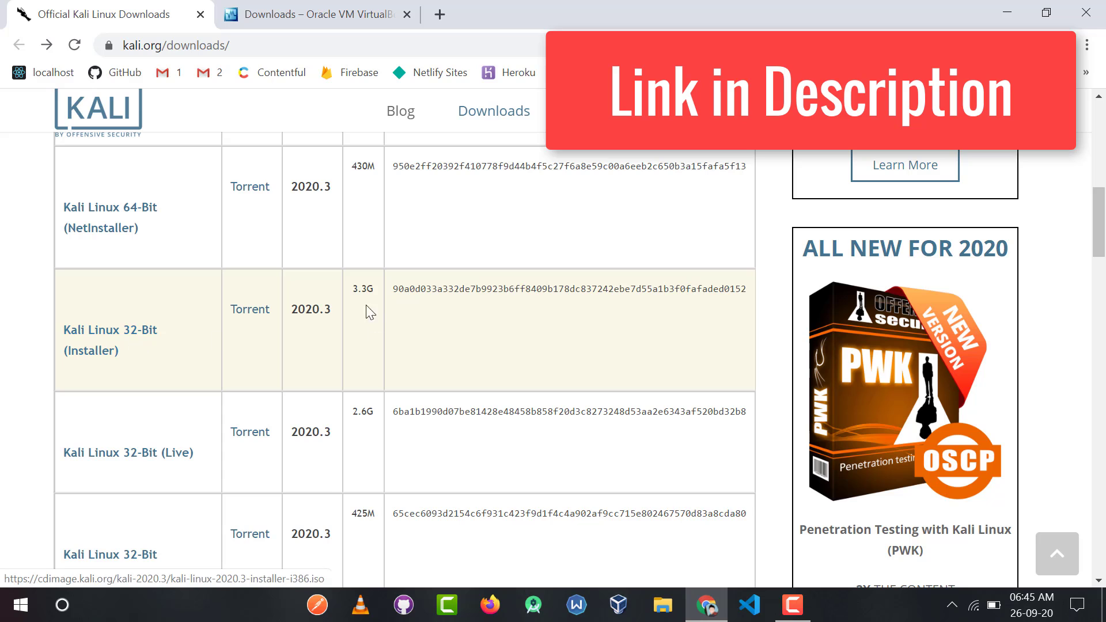
scroll(363, 330, up, 6)
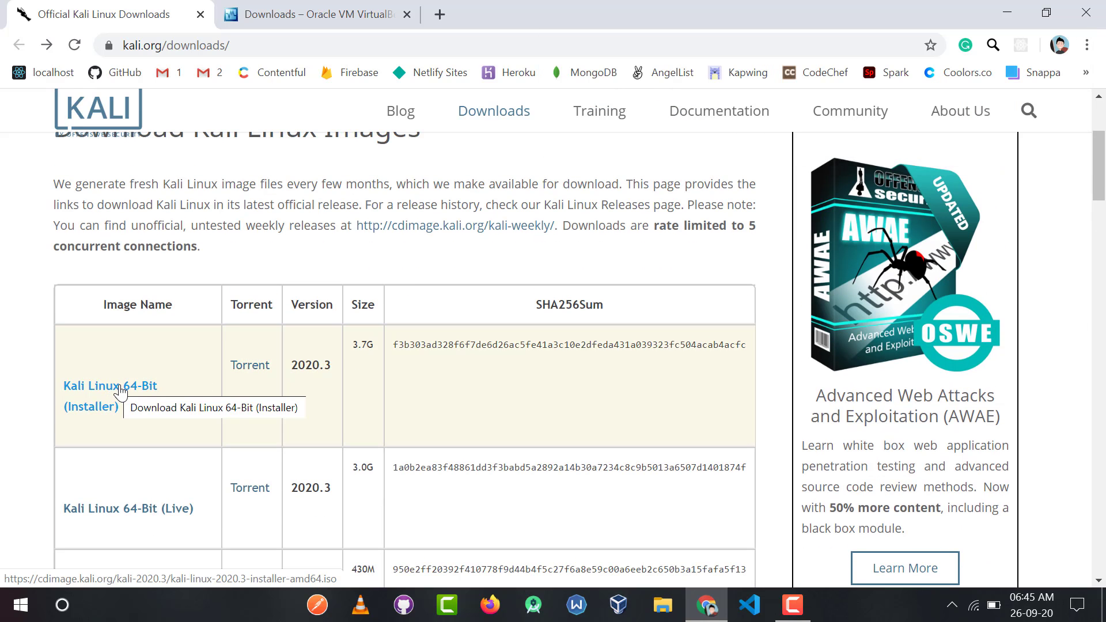
click(120, 391)
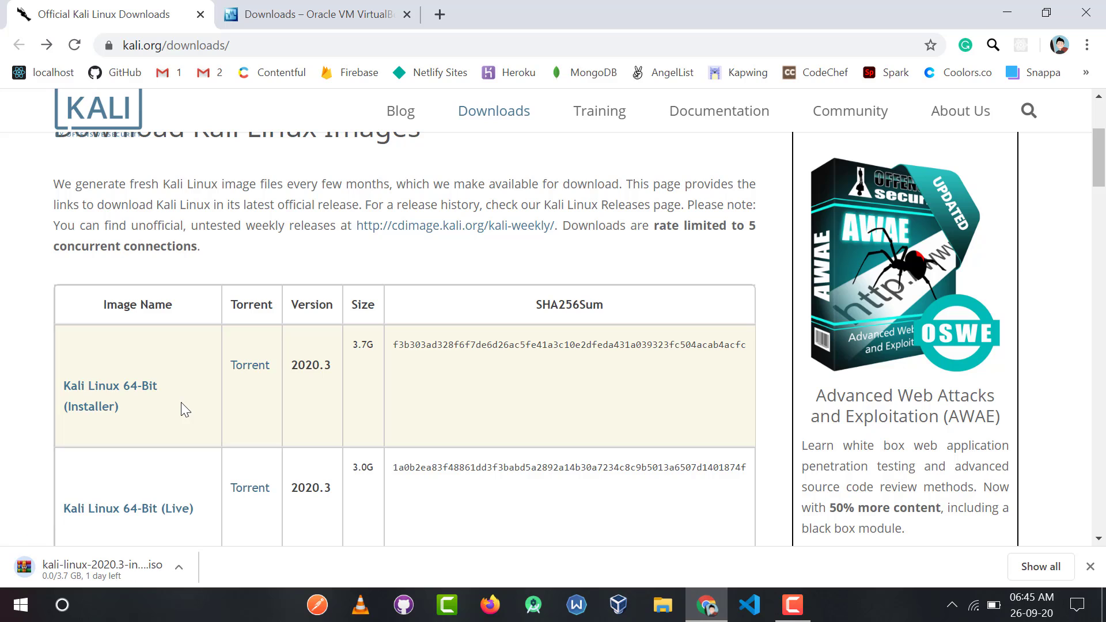
click(182, 569)
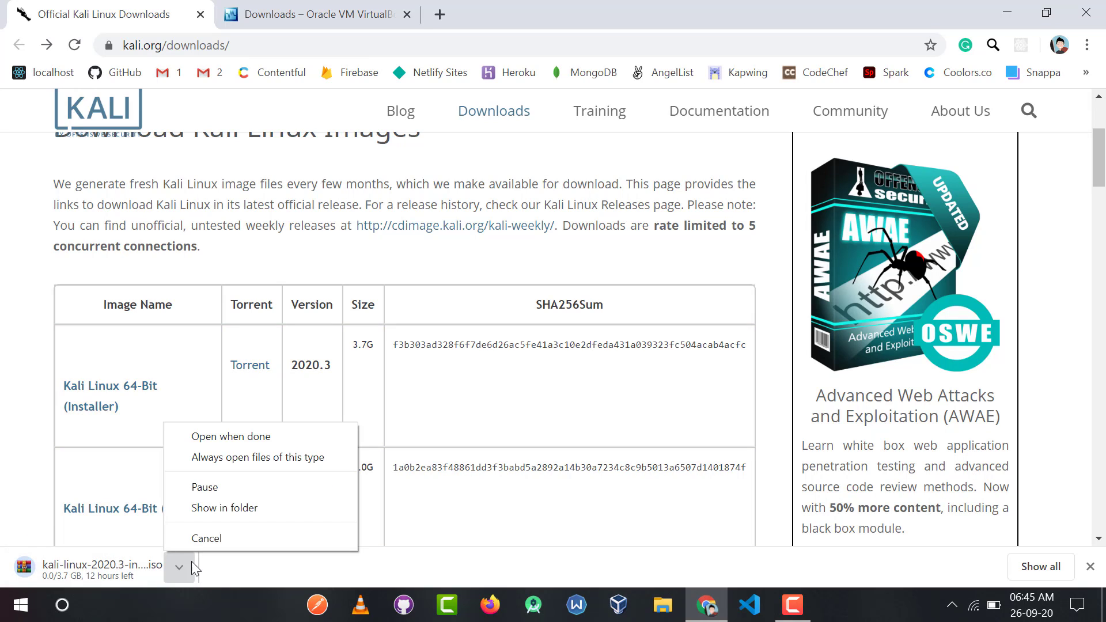
click(205, 539)
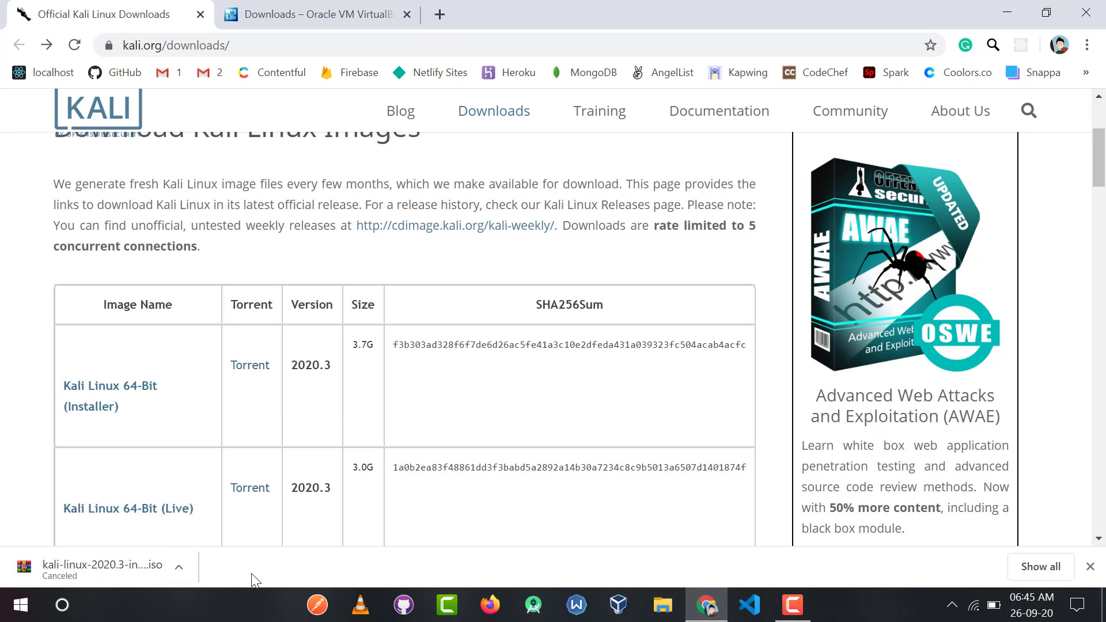
Switch to the VirtualBox downloads tab, start downloading the Windows hosts package, then cancel it and close the downloads bar.
click(315, 22)
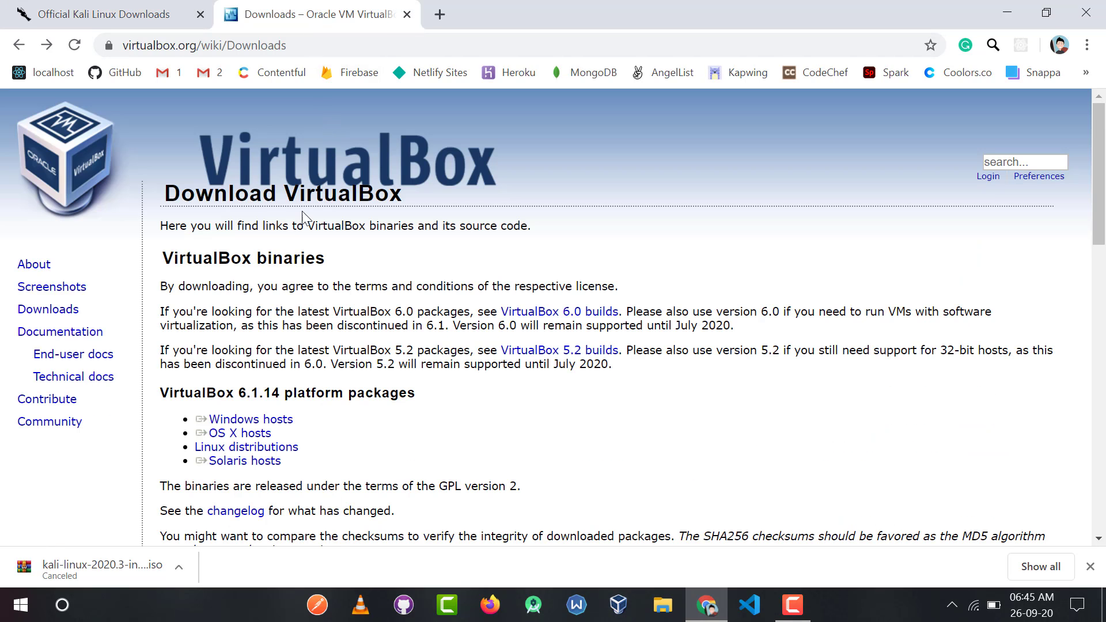
double_click(322, 46)
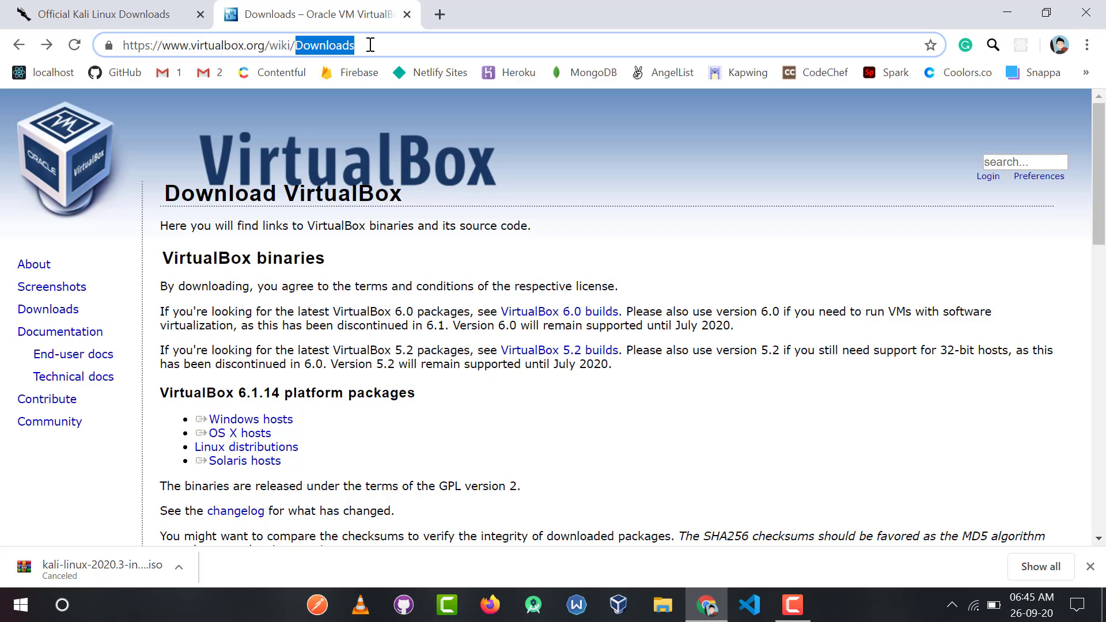
drag(371, 44, 111, 44)
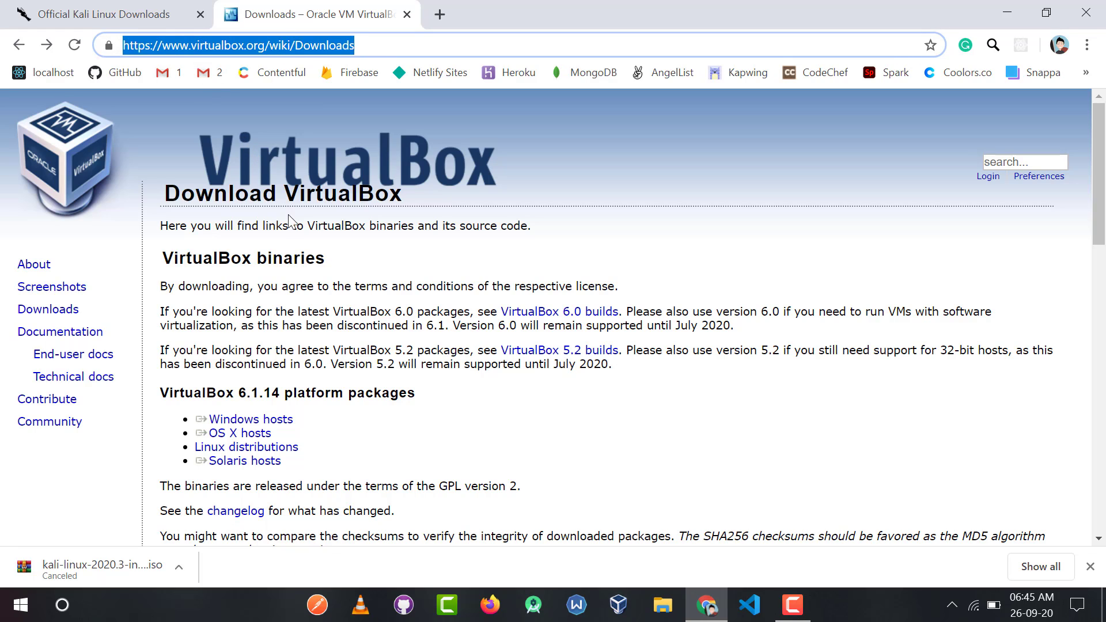
click(355, 236)
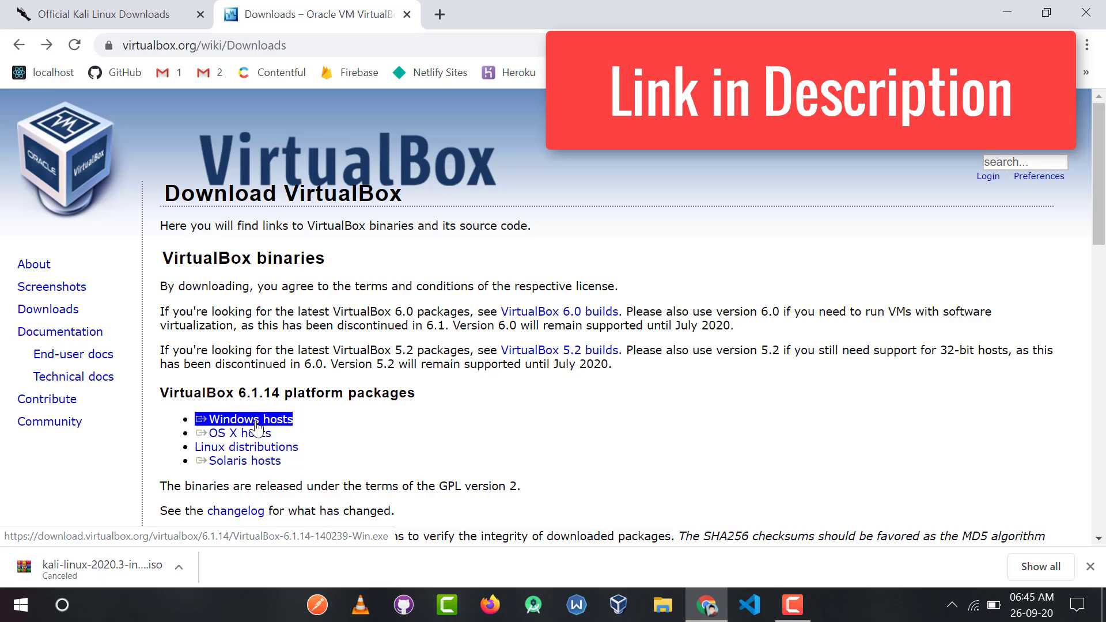
click(255, 425)
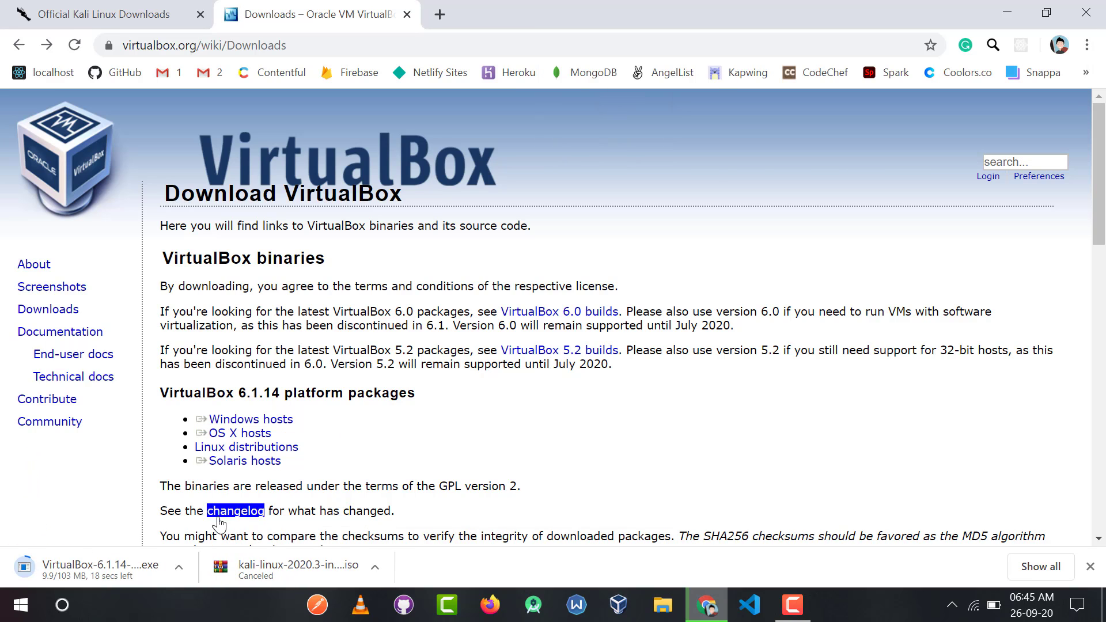
click(180, 568)
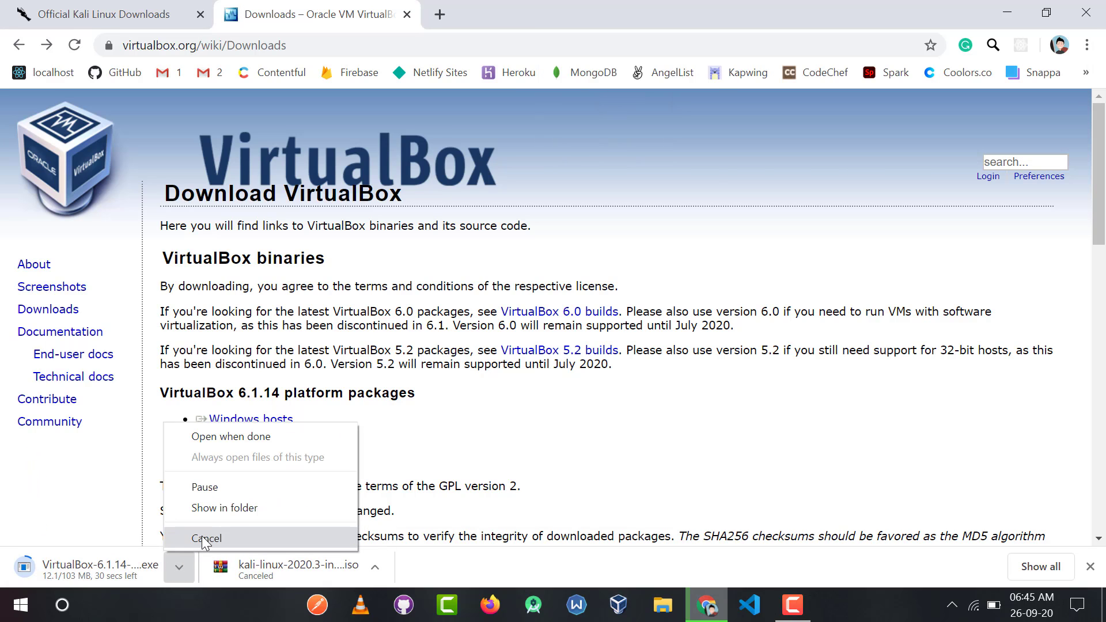
click(205, 537)
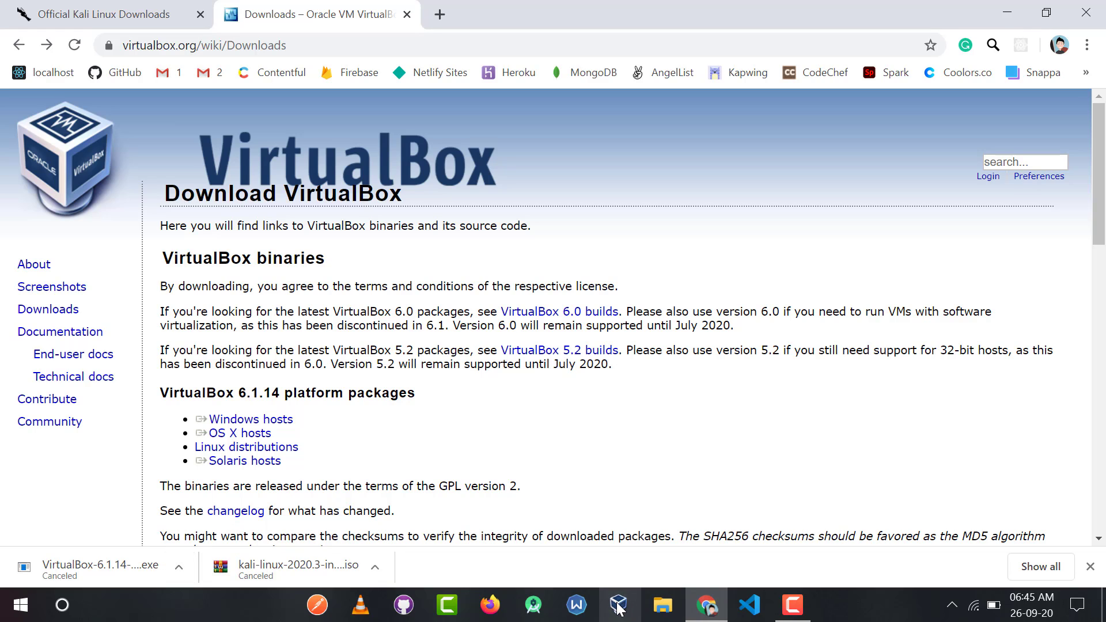
click(1088, 567)
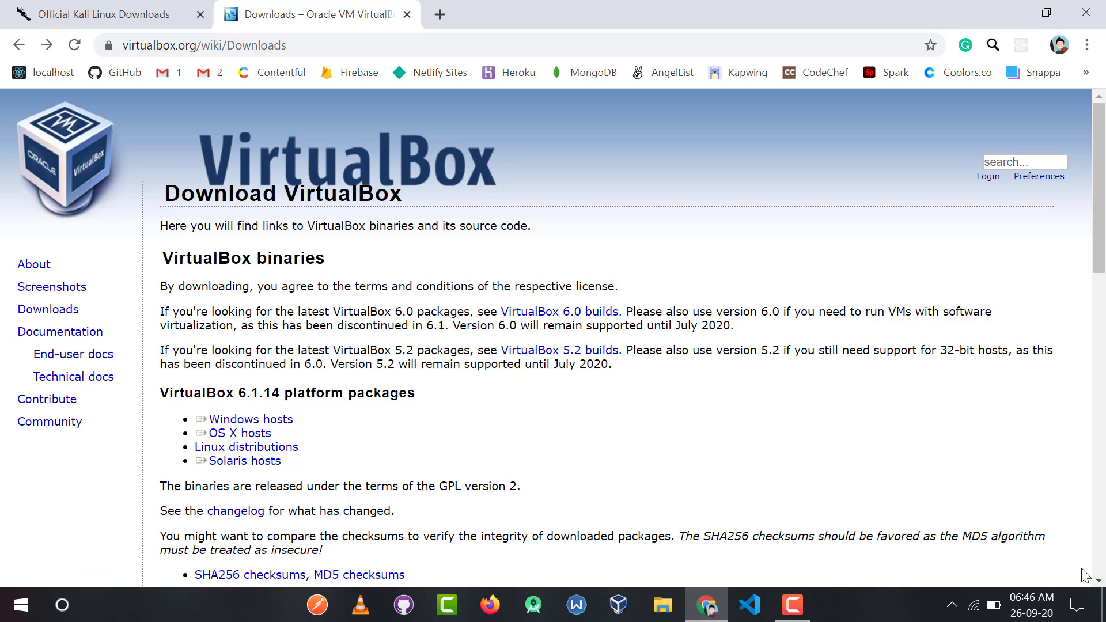
Open VirtualBox and start creating a new virtual machine named TheHood.
click(620, 603)
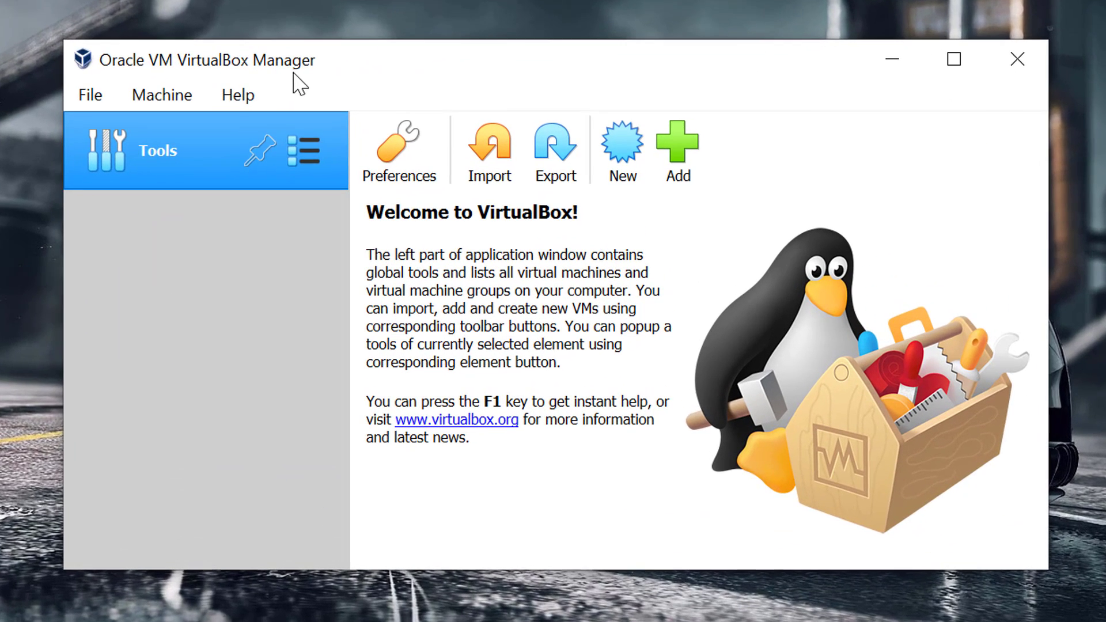
click(632, 147)
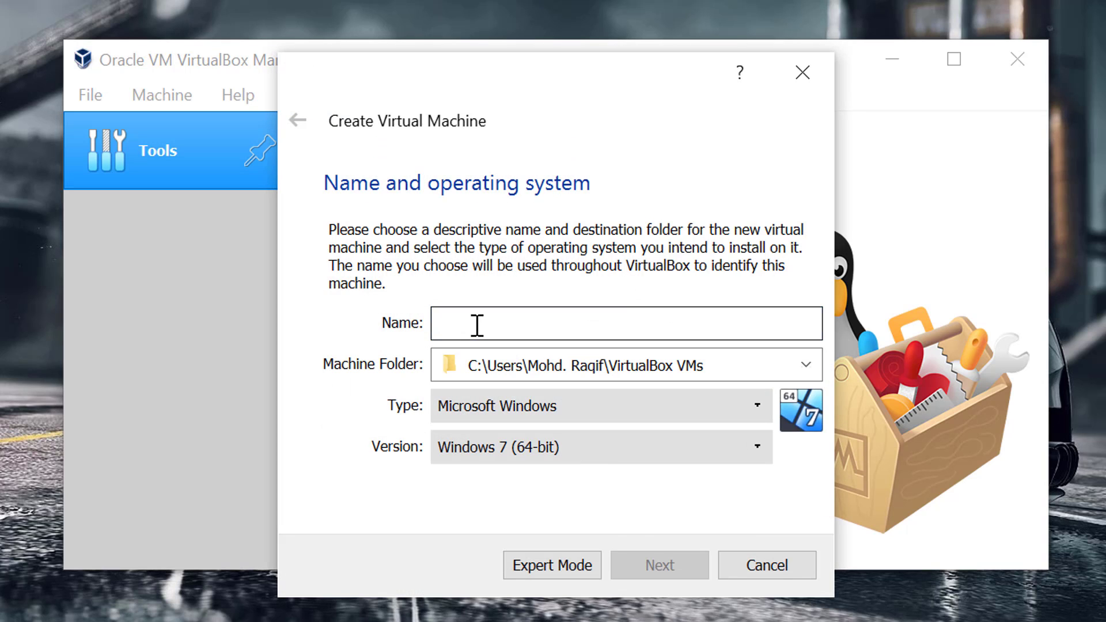
text(TheHood)
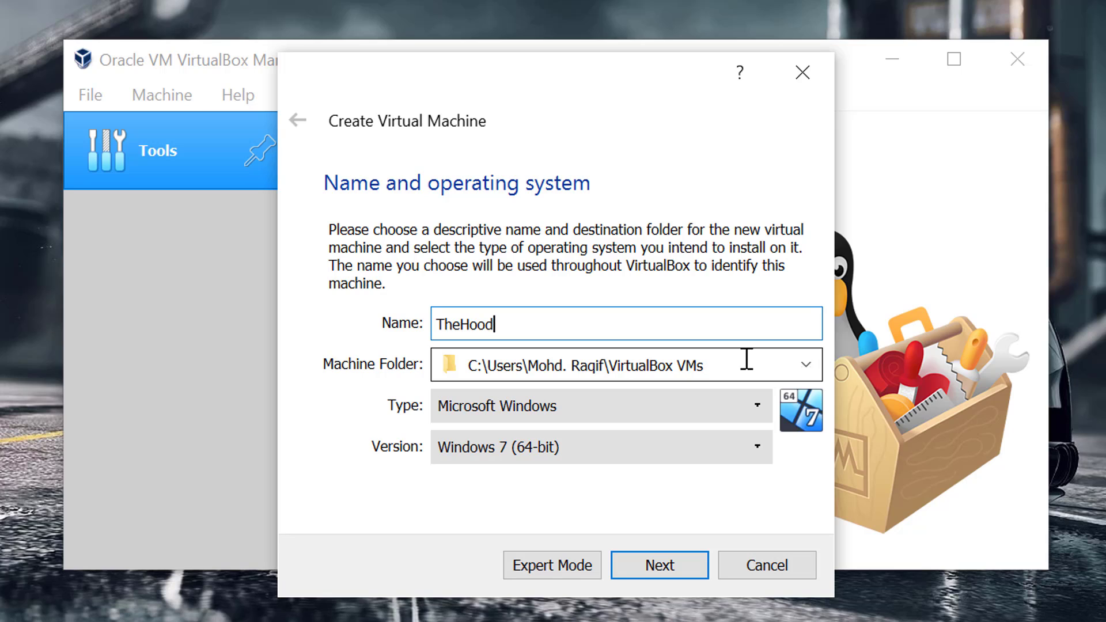
Set the machine's type to Linux and its version to Debian (64-bit).
click(681, 409)
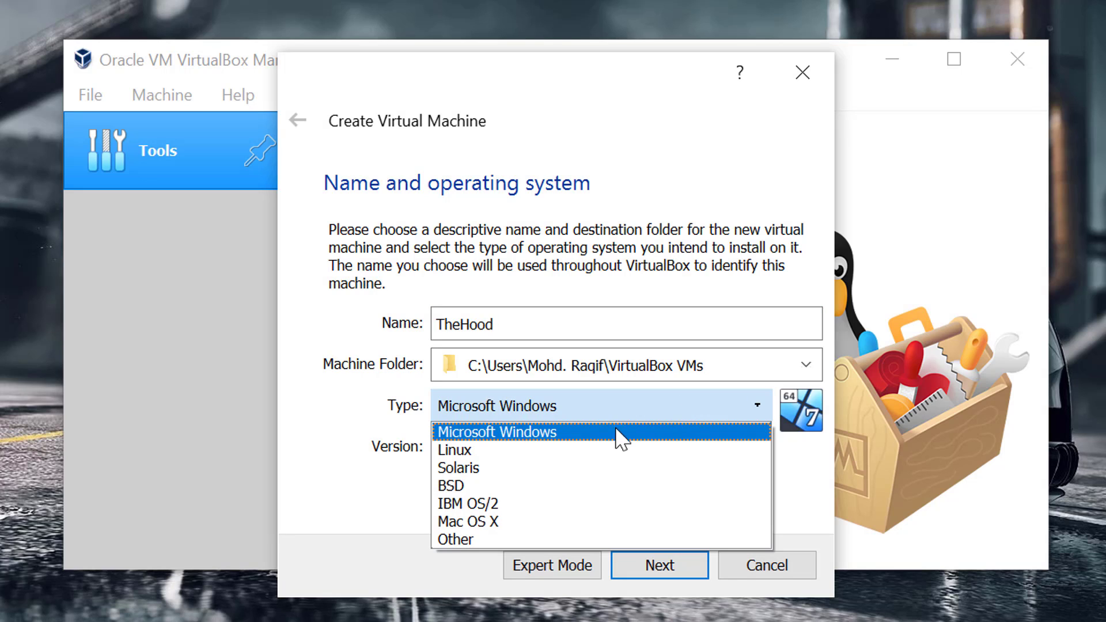
click(553, 449)
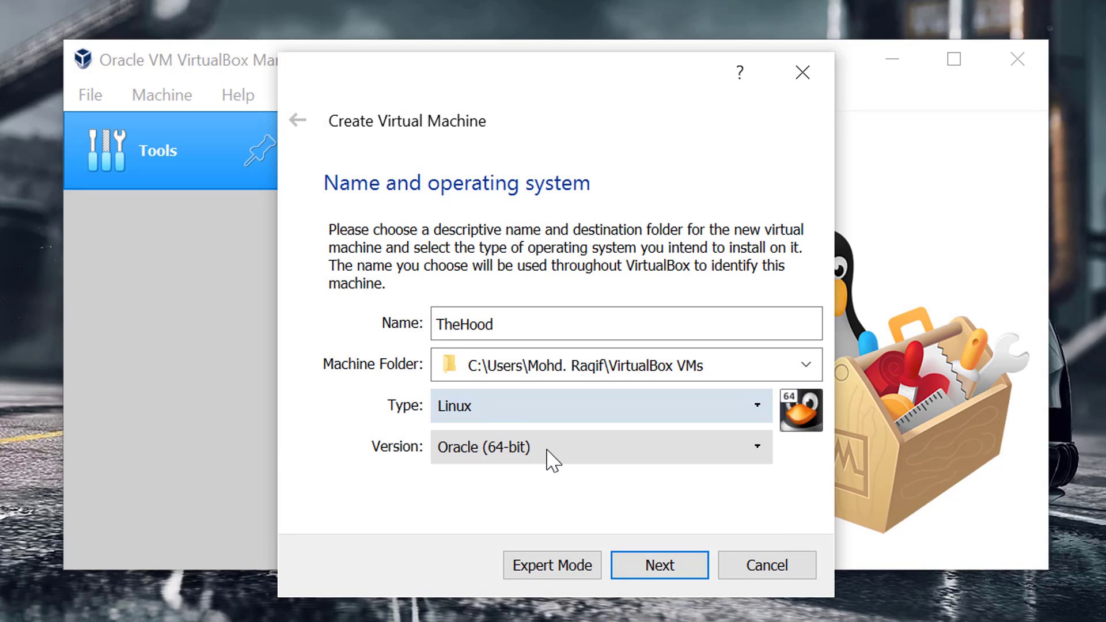
click(548, 451)
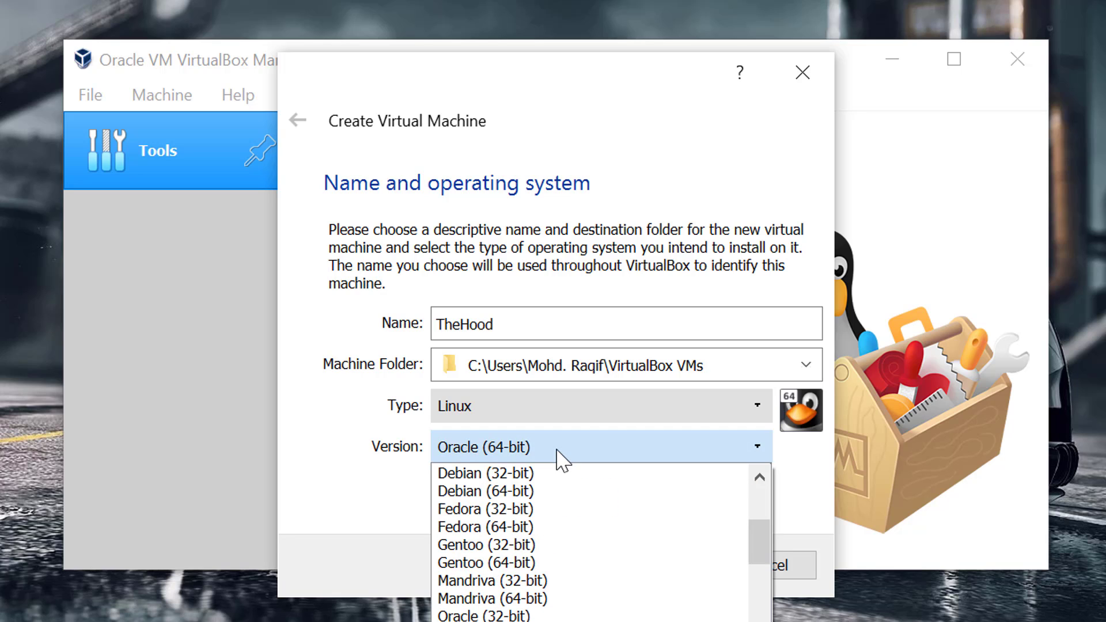
drag(758, 548, 758, 532)
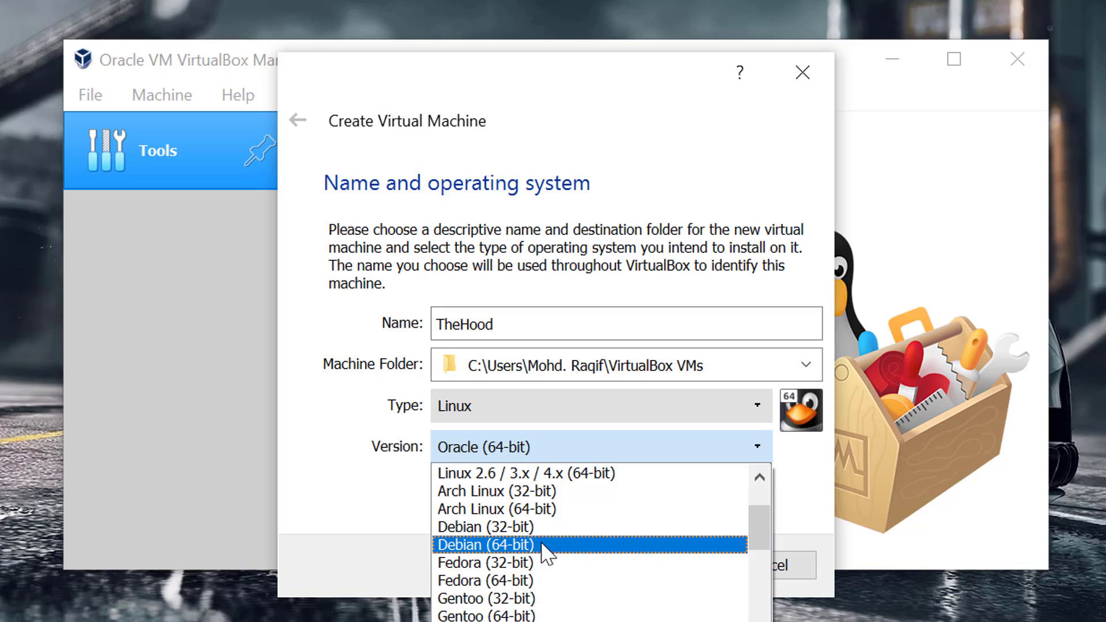
click(576, 545)
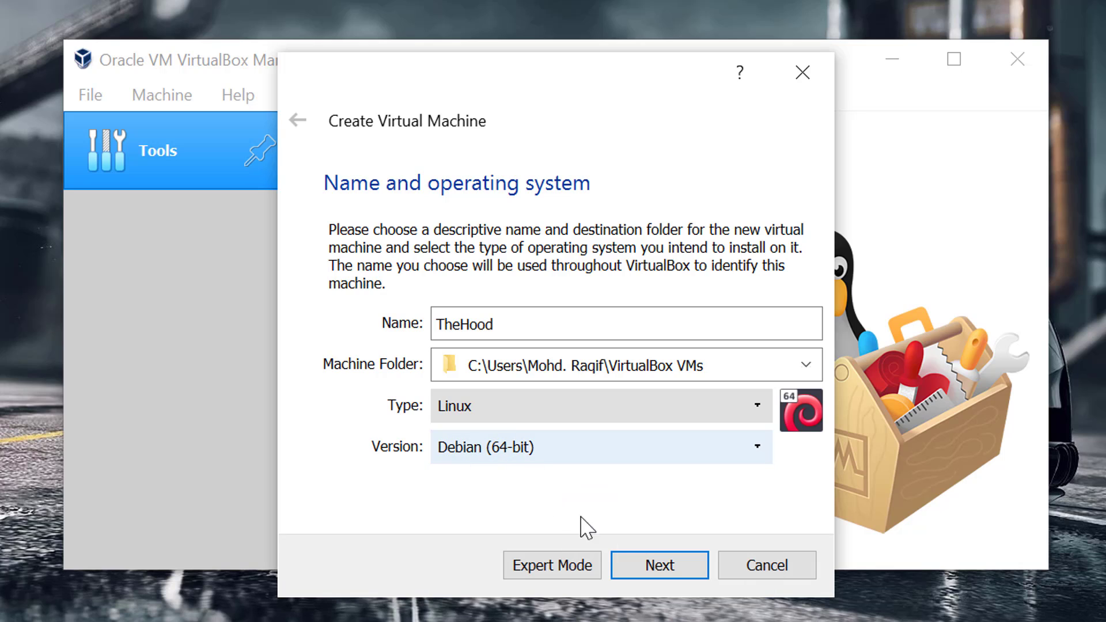
Continue and set the virtual machine's memory to about 4096 MB.
click(649, 567)
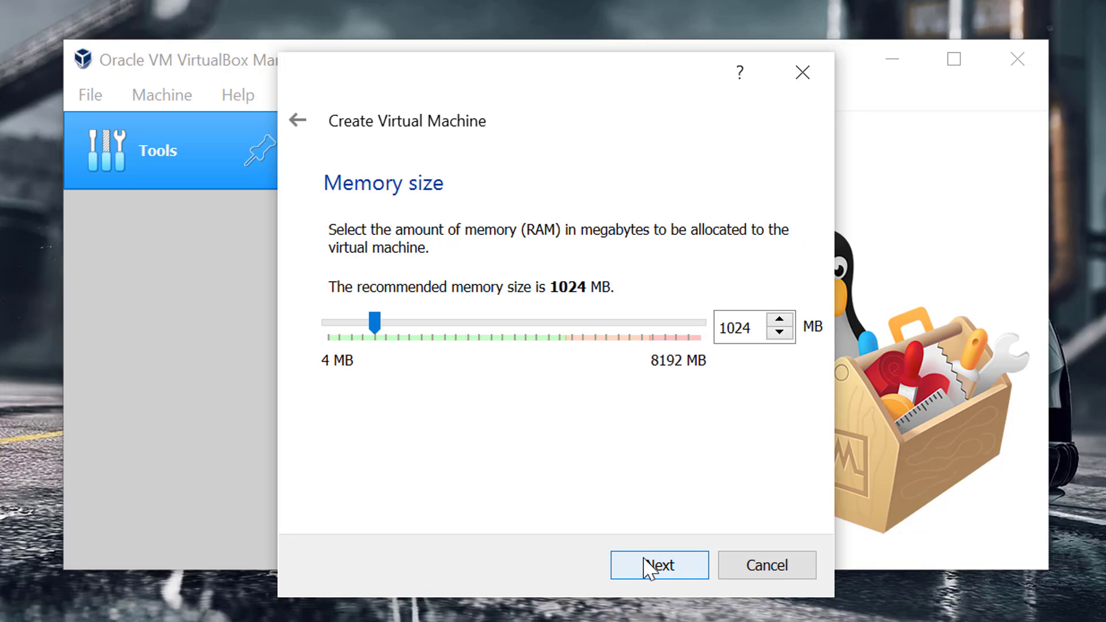
drag(375, 325, 510, 336)
click(661, 556)
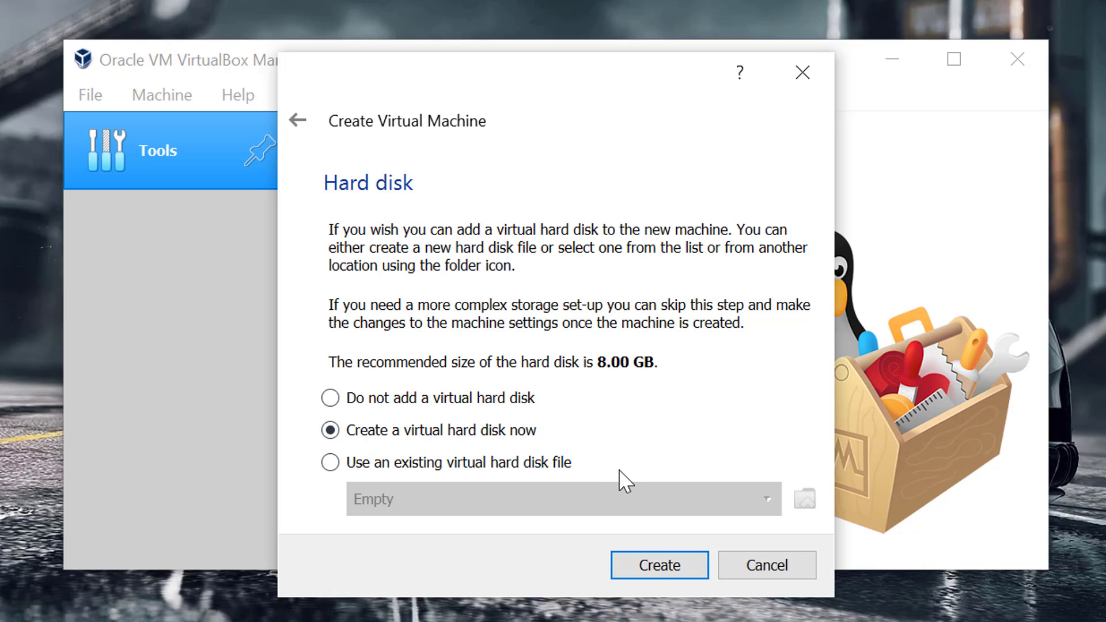
Create a new virtual hard disk of type VDI with dynamically allocated storage.
click(657, 566)
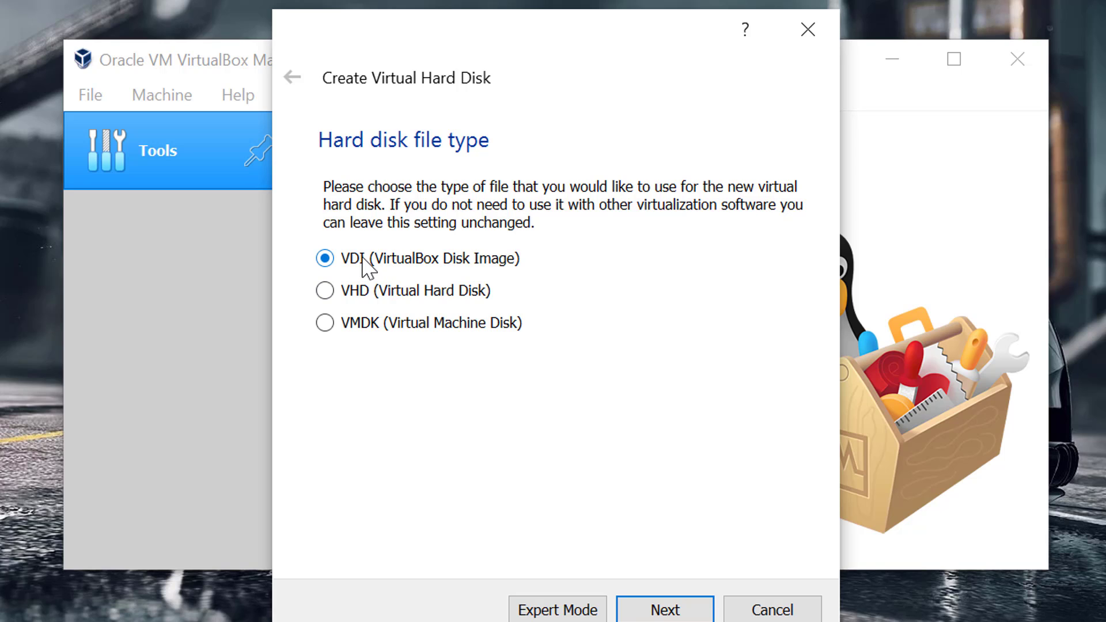
click(666, 610)
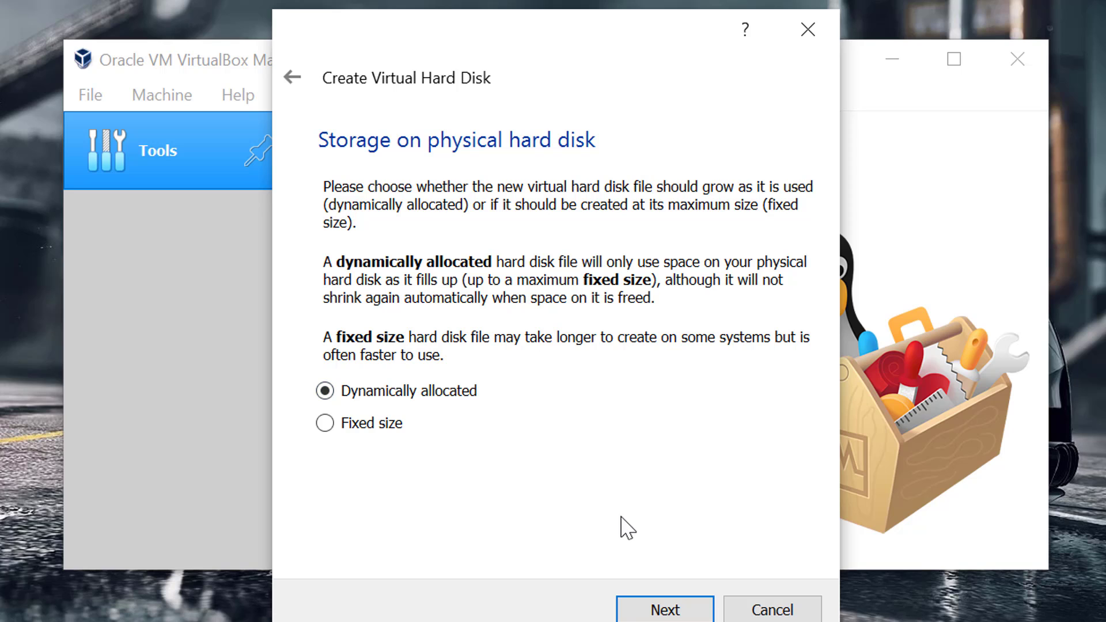
click(655, 614)
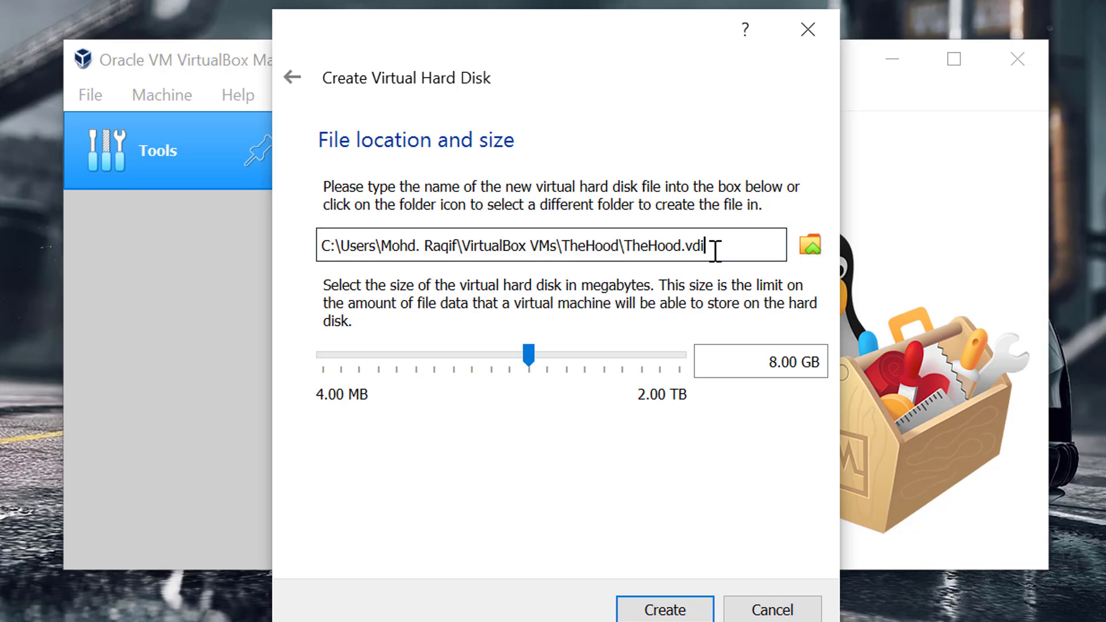
Set the virtual hard disk size to about 96.80 GB and create the machine, reviewing its settings summary.
drag(714, 246, 578, 248)
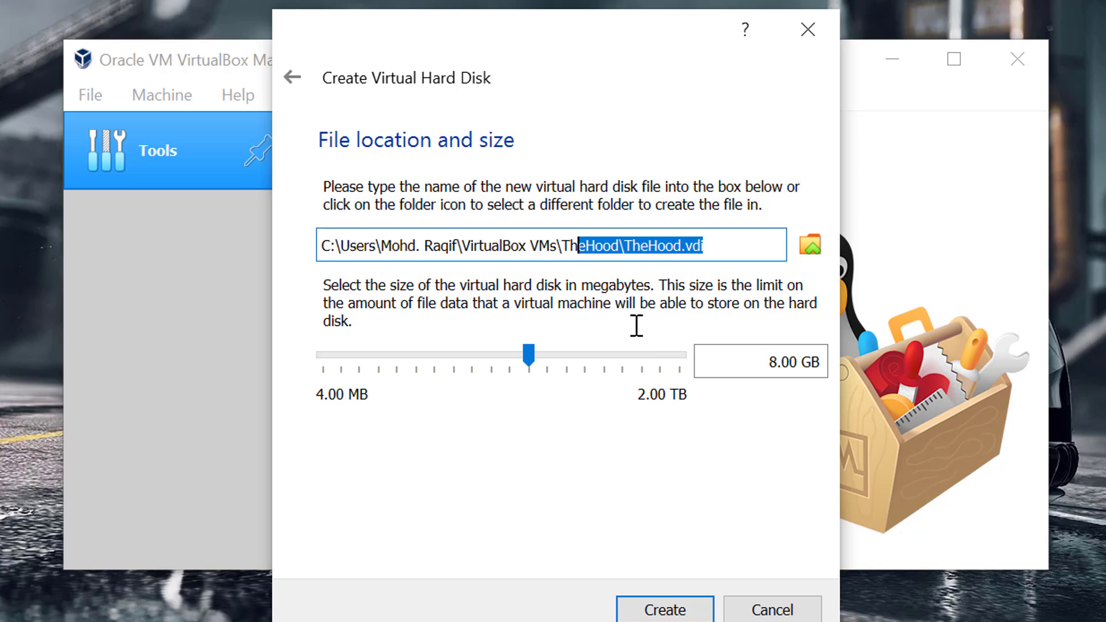
click(711, 251)
drag(526, 361, 595, 369)
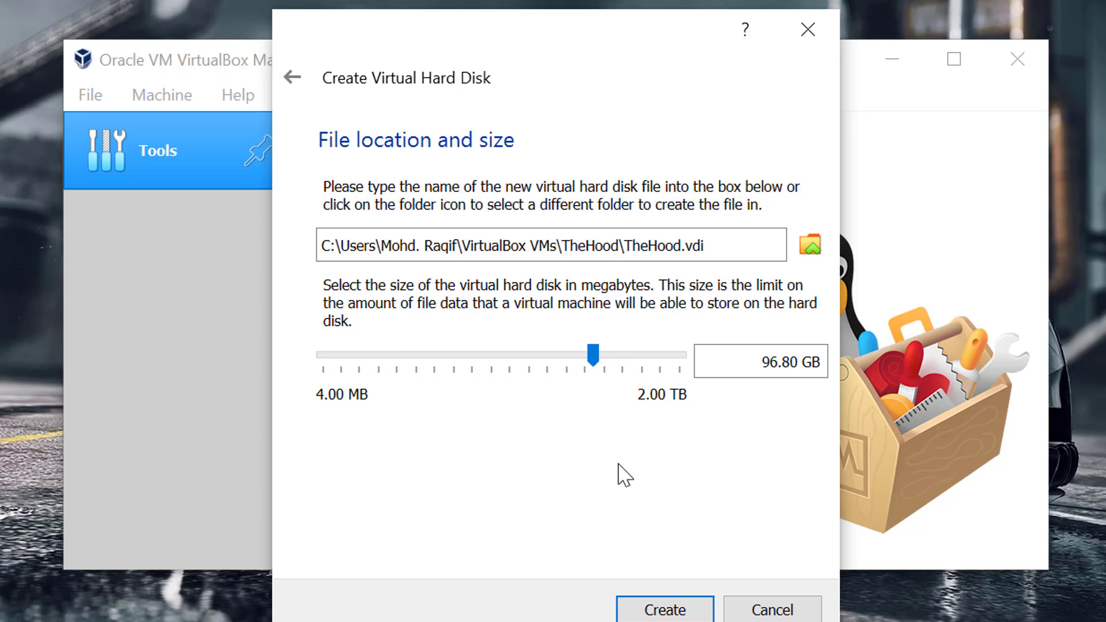
click(673, 605)
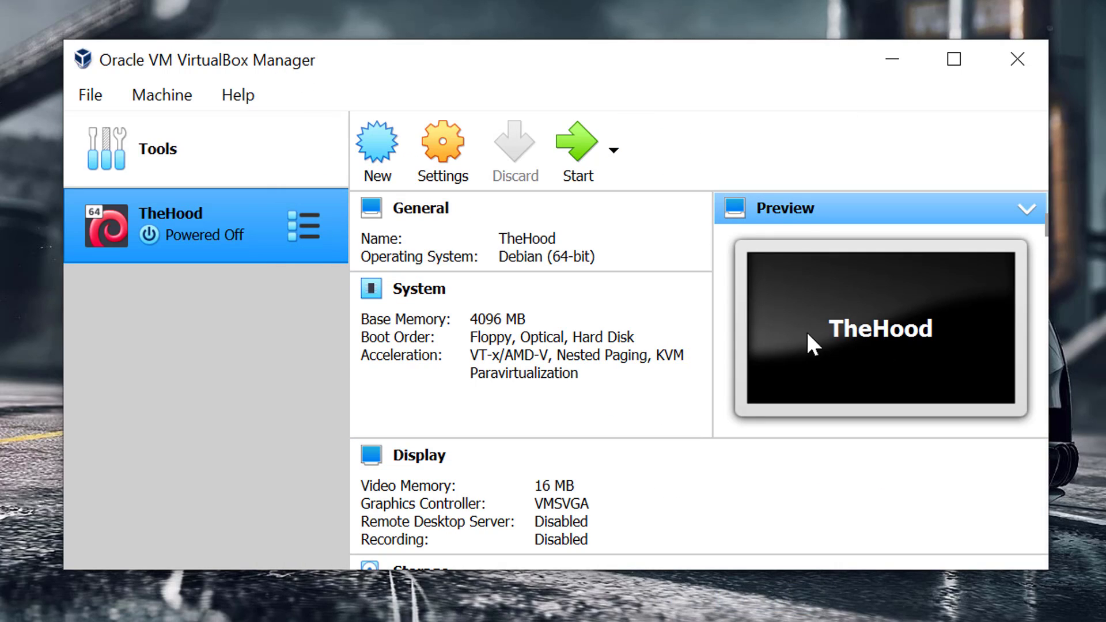
scroll(484, 377, down, 3)
scroll(483, 383, down, 3)
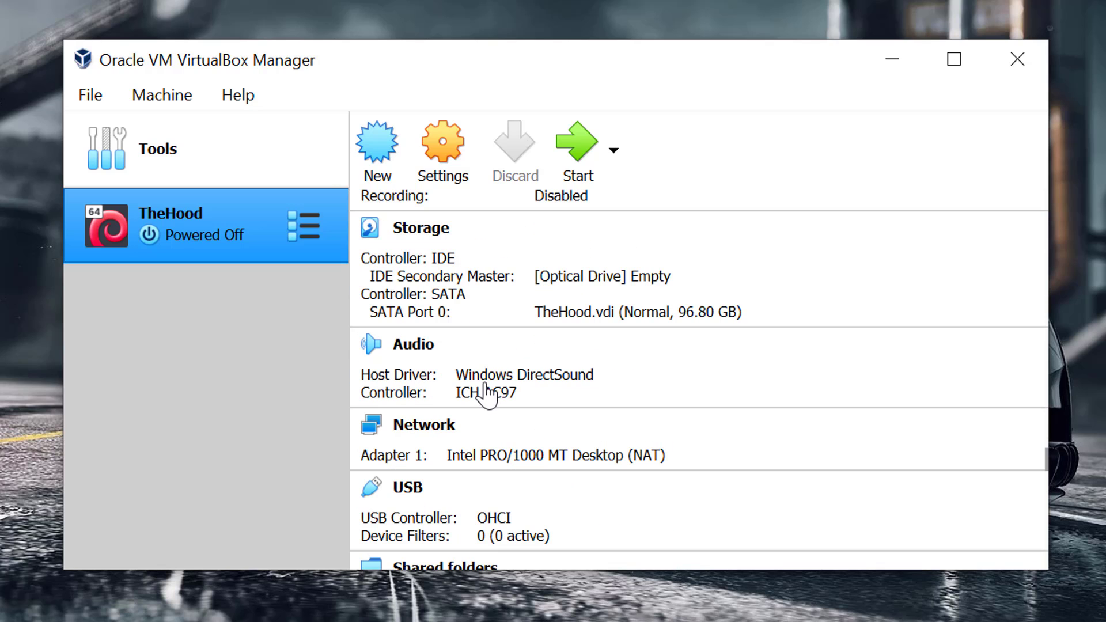
Open the machine's settings and set both shared clipboard and drag'n'drop to Bidirectional.
scroll(513, 477, up, 6)
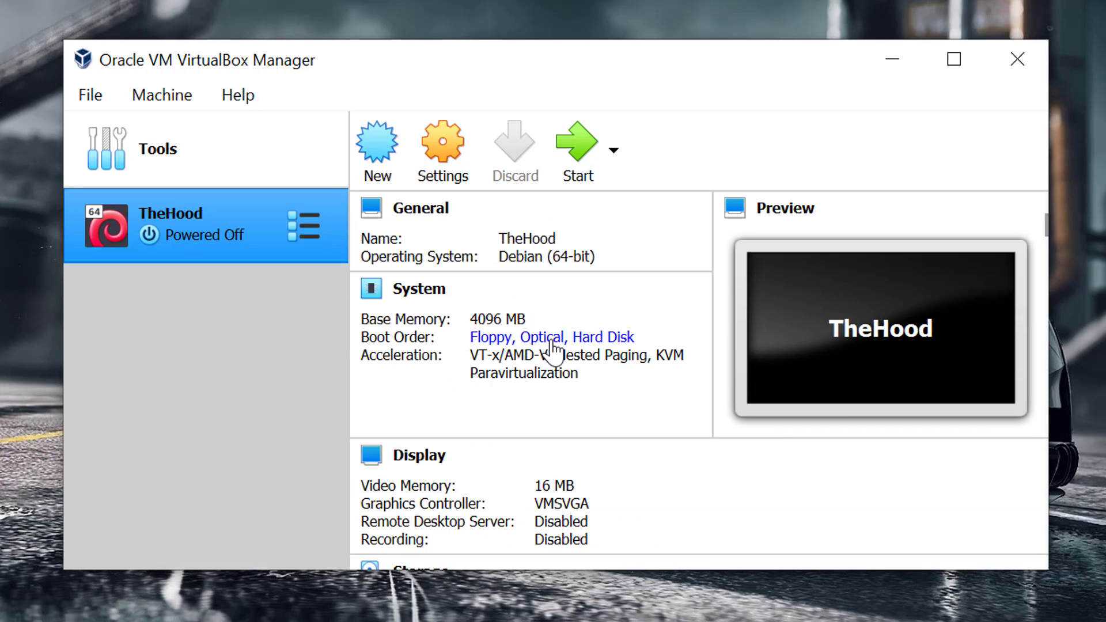
click(444, 147)
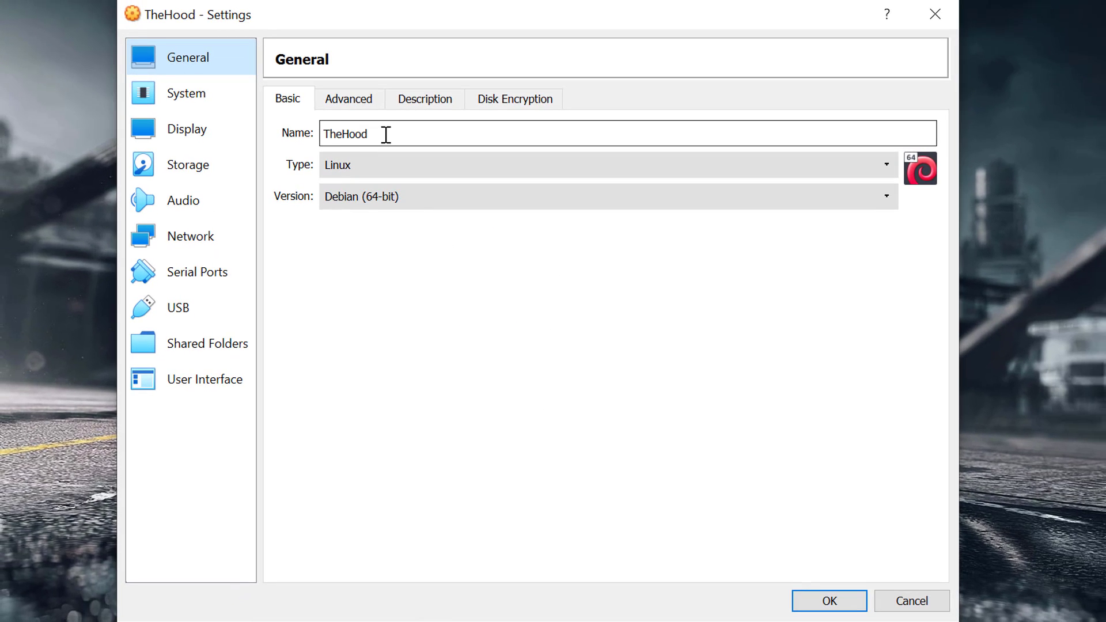
double_click(385, 135)
click(380, 126)
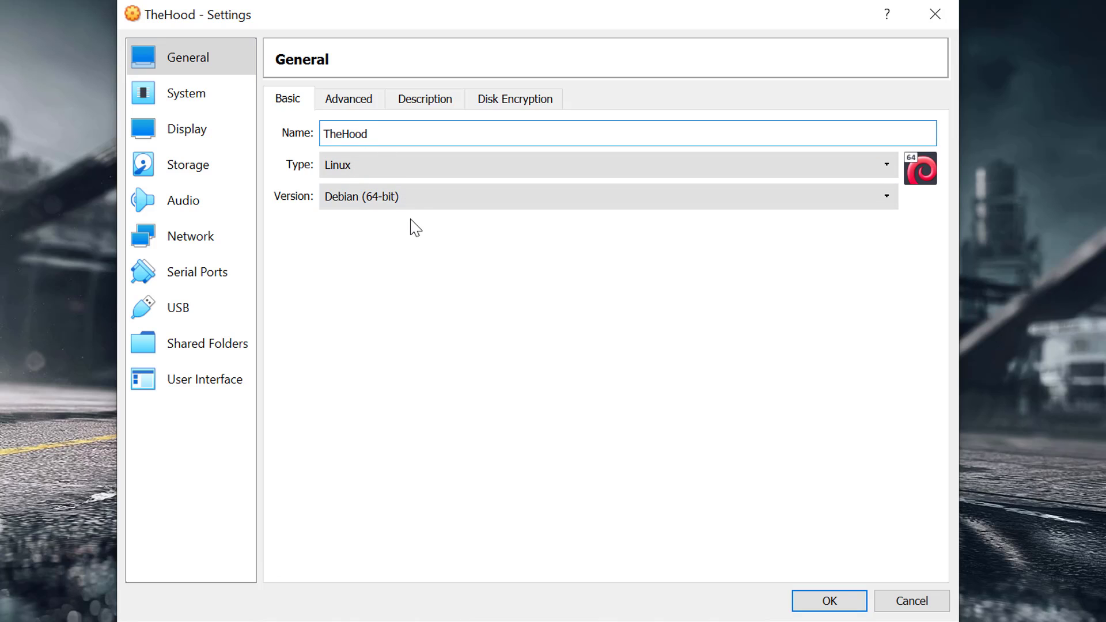
click(350, 101)
click(403, 165)
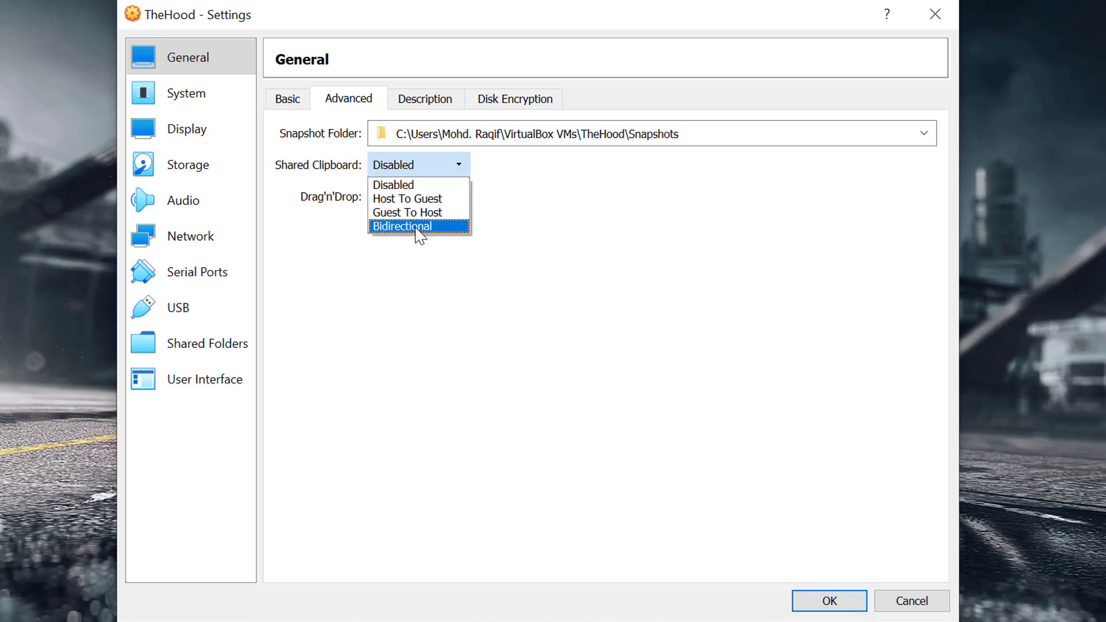
click(417, 230)
click(419, 197)
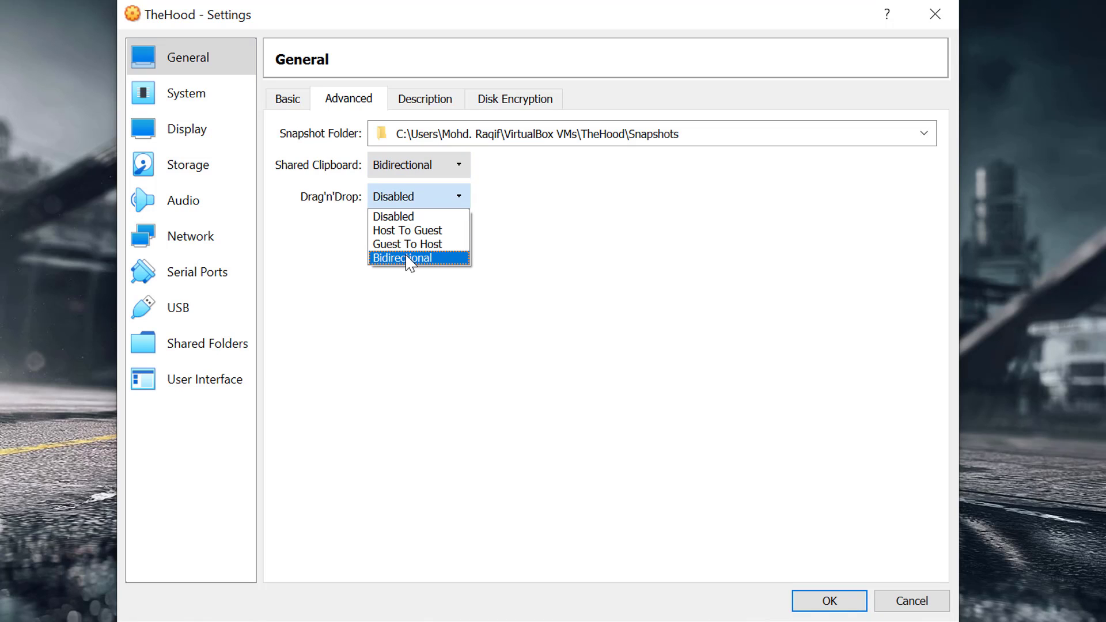
click(412, 258)
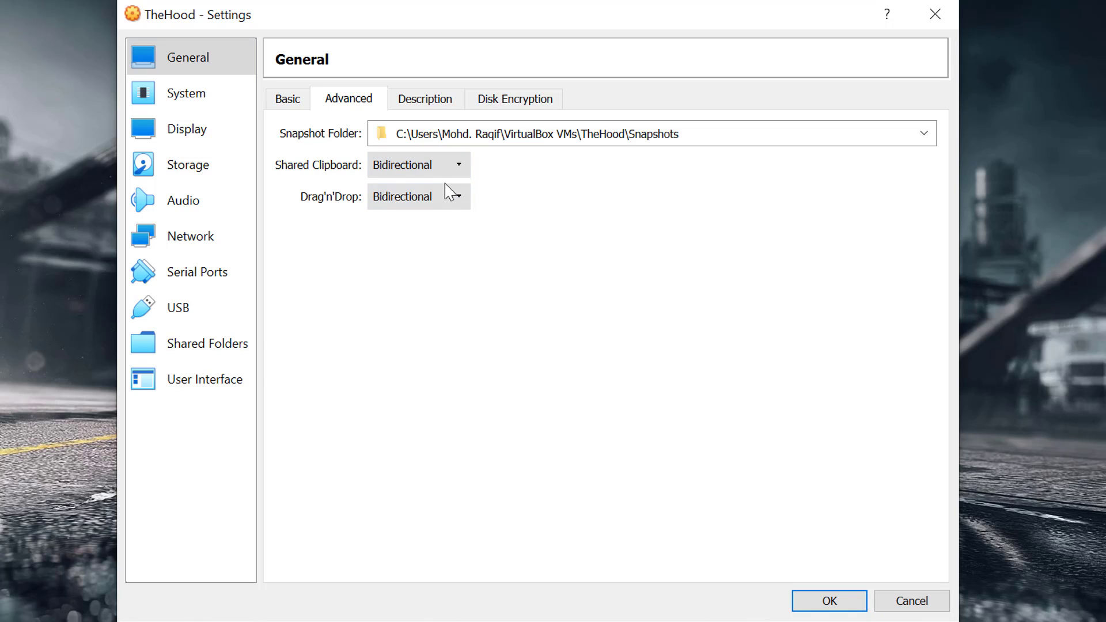
Set the machine's base memory to about 5127 MB.
click(449, 101)
click(516, 104)
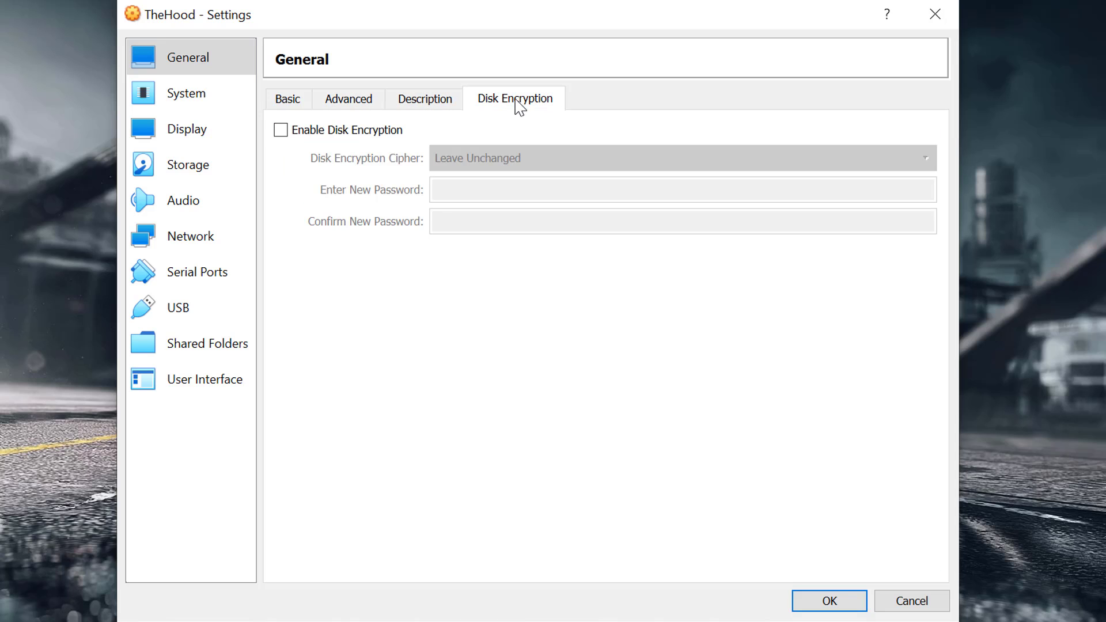
click(289, 99)
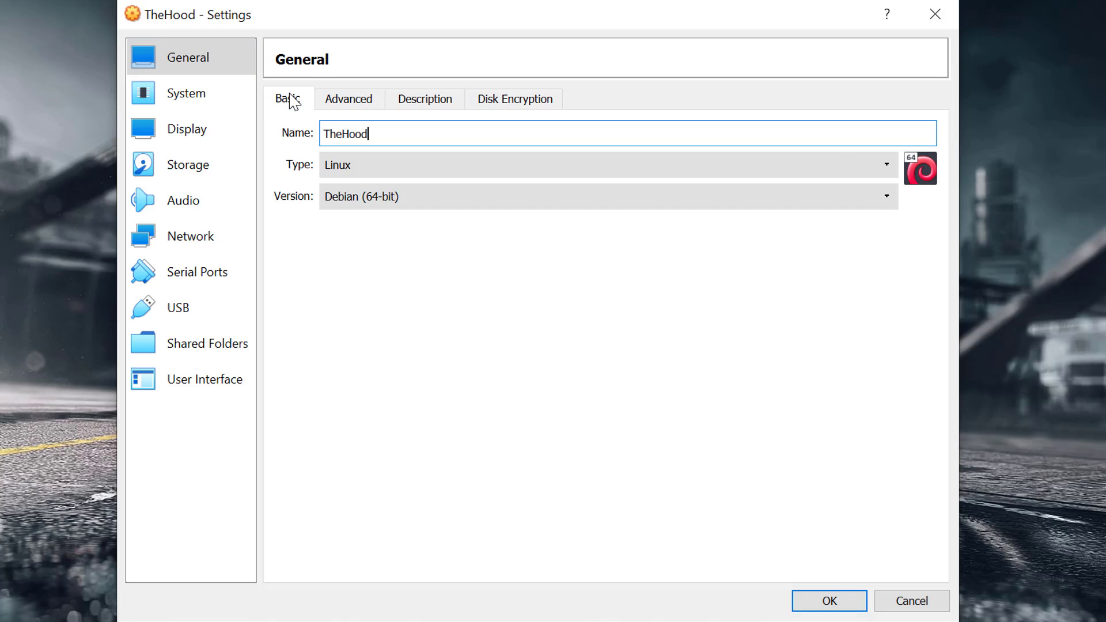
click(194, 99)
drag(615, 128, 673, 147)
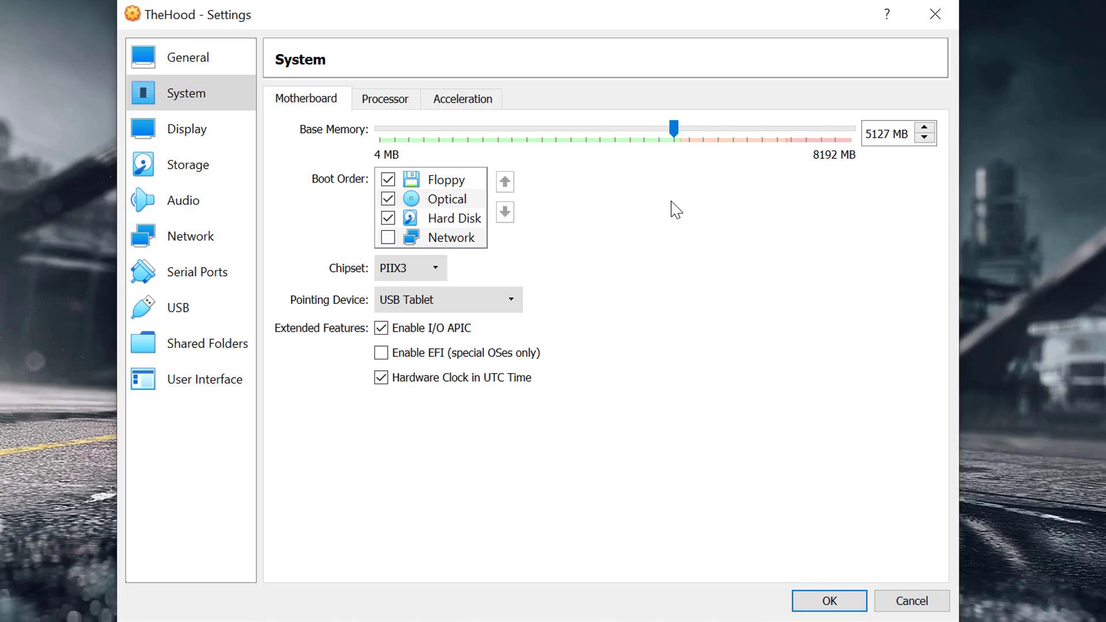
Set the number of processors to 4.
click(393, 99)
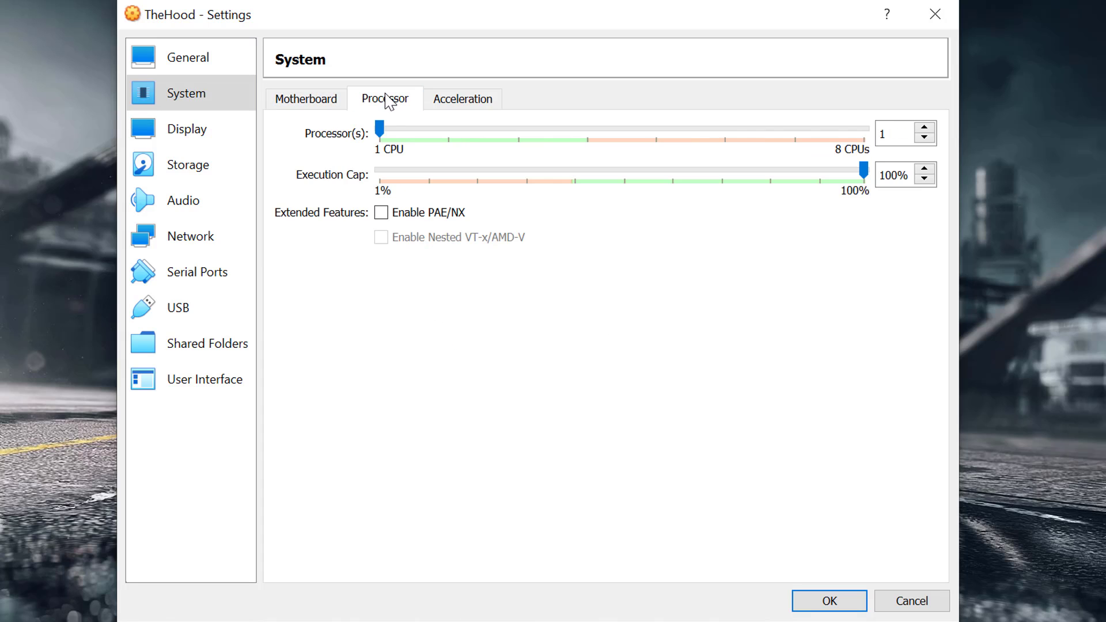
drag(380, 128, 584, 150)
click(468, 101)
click(394, 104)
click(294, 100)
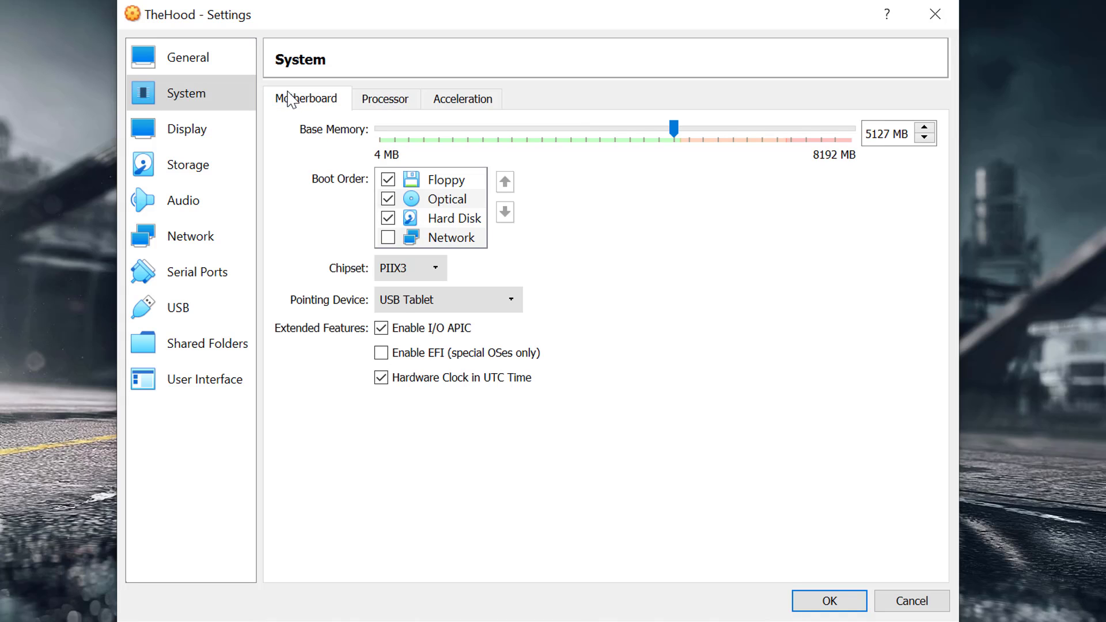
Set video memory to 128 MB and enable 3D acceleration for the display.
click(196, 132)
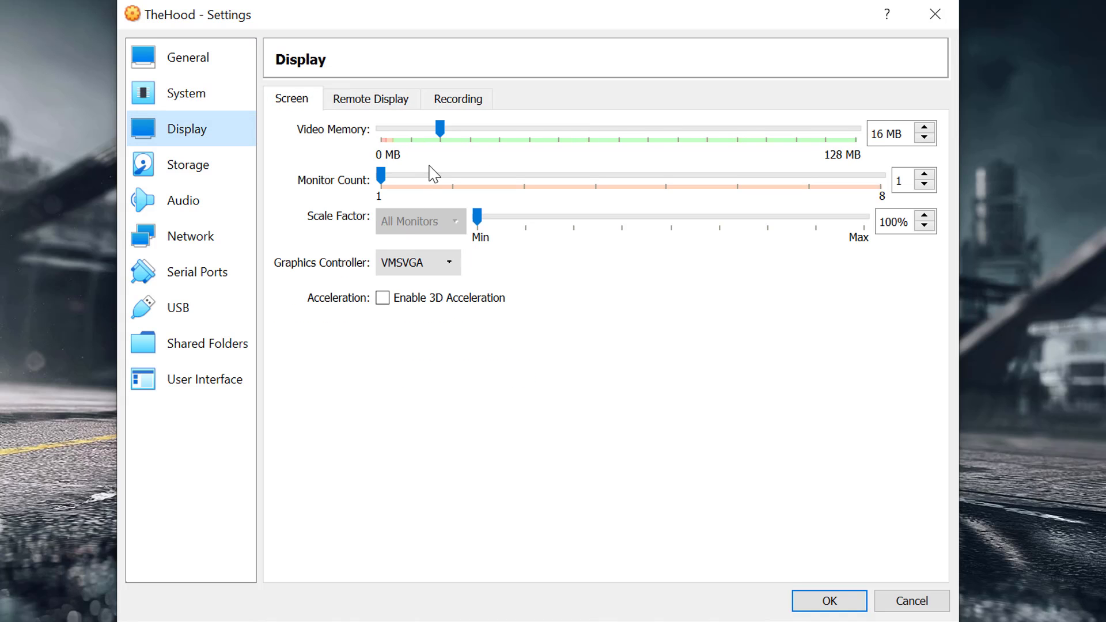
drag(440, 133, 505, 138)
drag(787, 138, 862, 131)
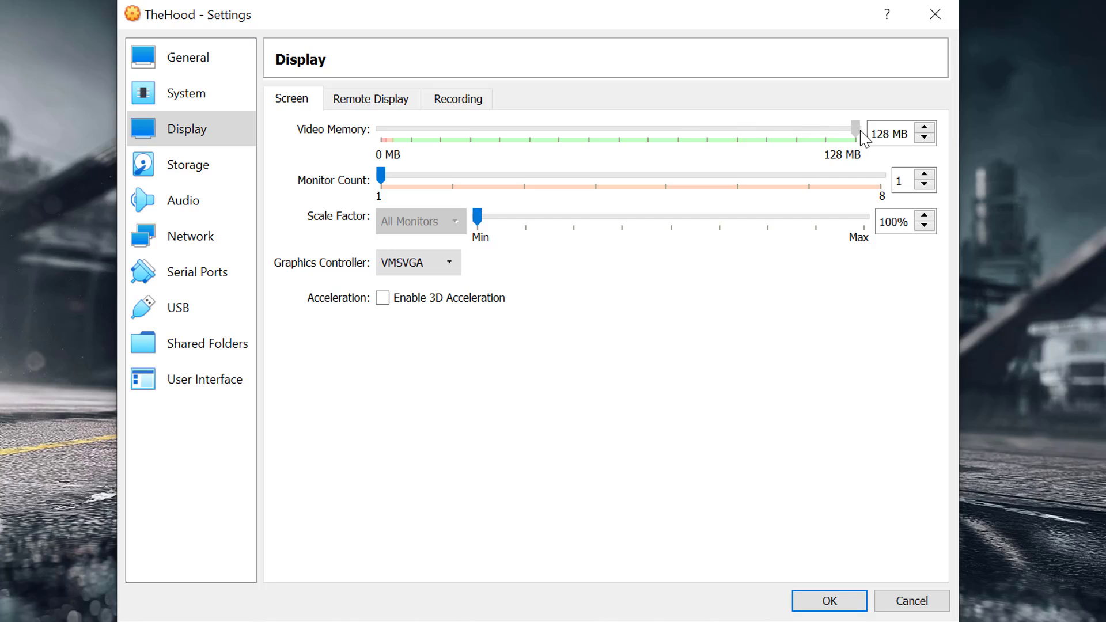
click(407, 301)
click(377, 104)
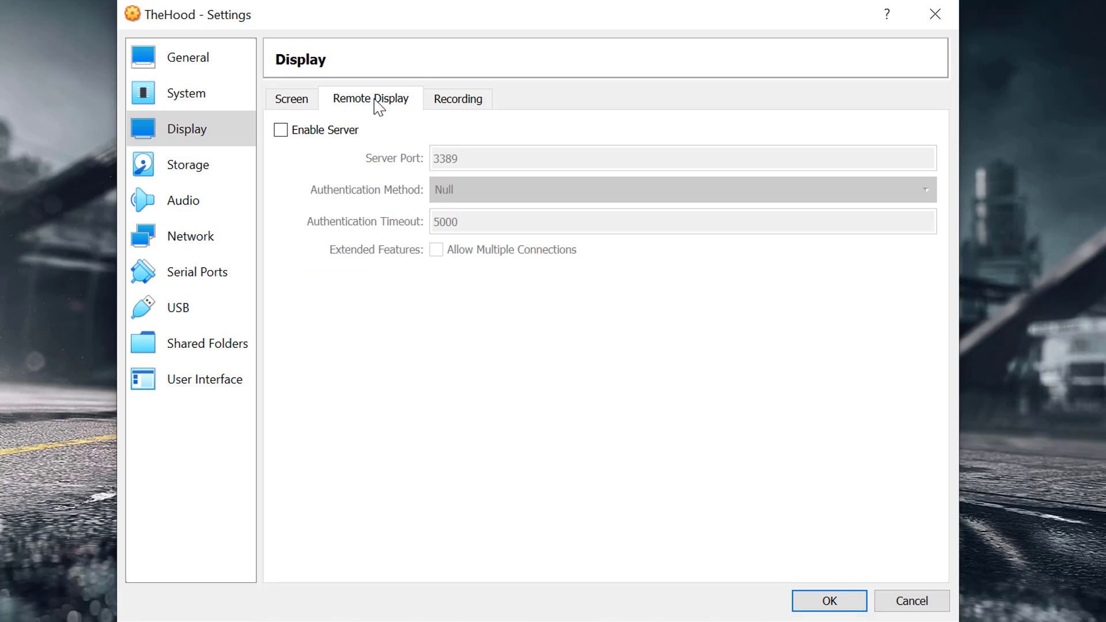
click(459, 103)
click(295, 100)
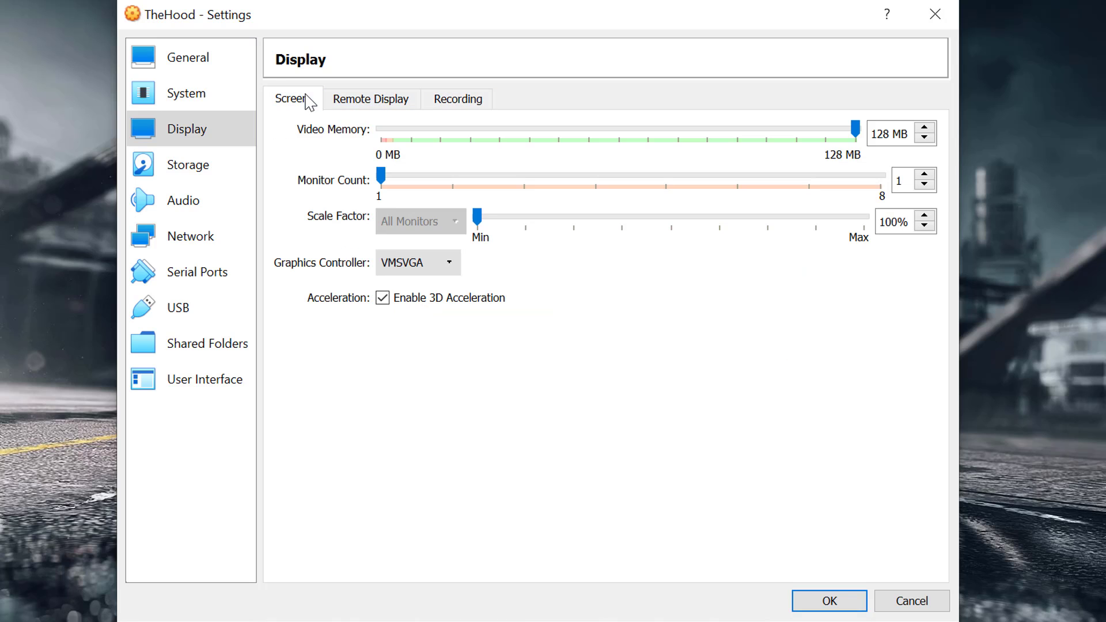
Attach kali-linux-2020.3-installer-amd64.iso from the SETUPS folder to the empty optical drive.
click(207, 173)
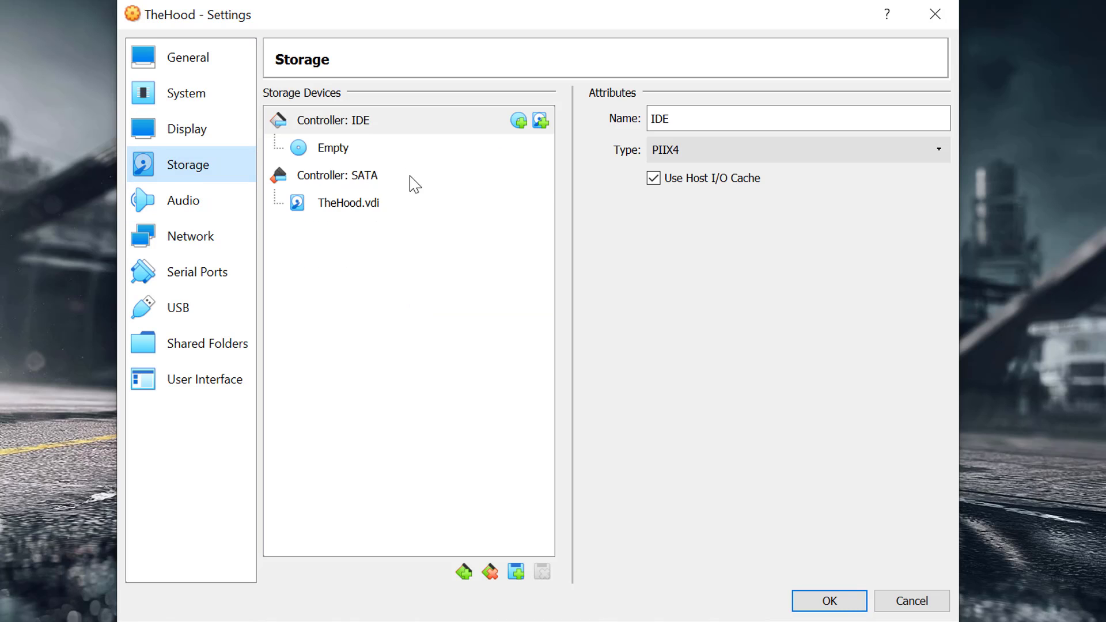
click(328, 153)
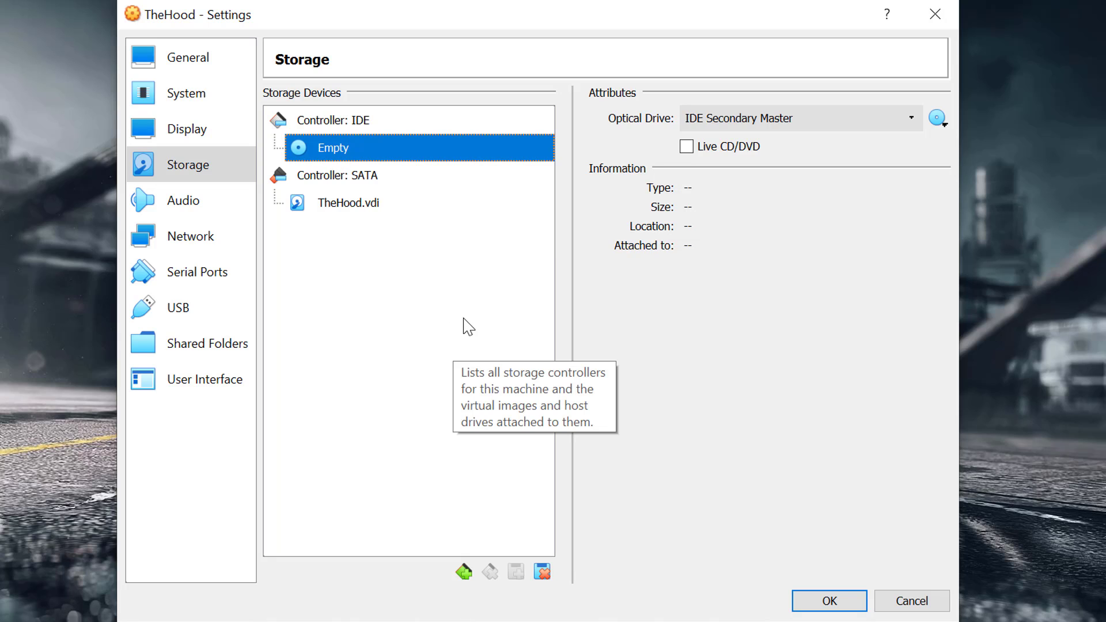
click(937, 118)
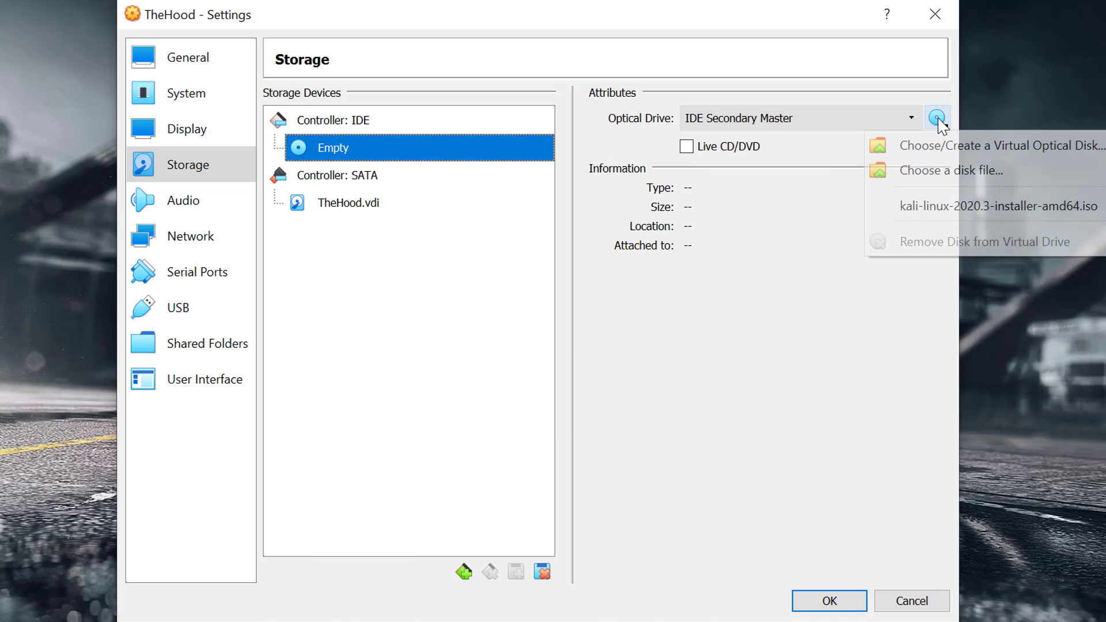
click(941, 176)
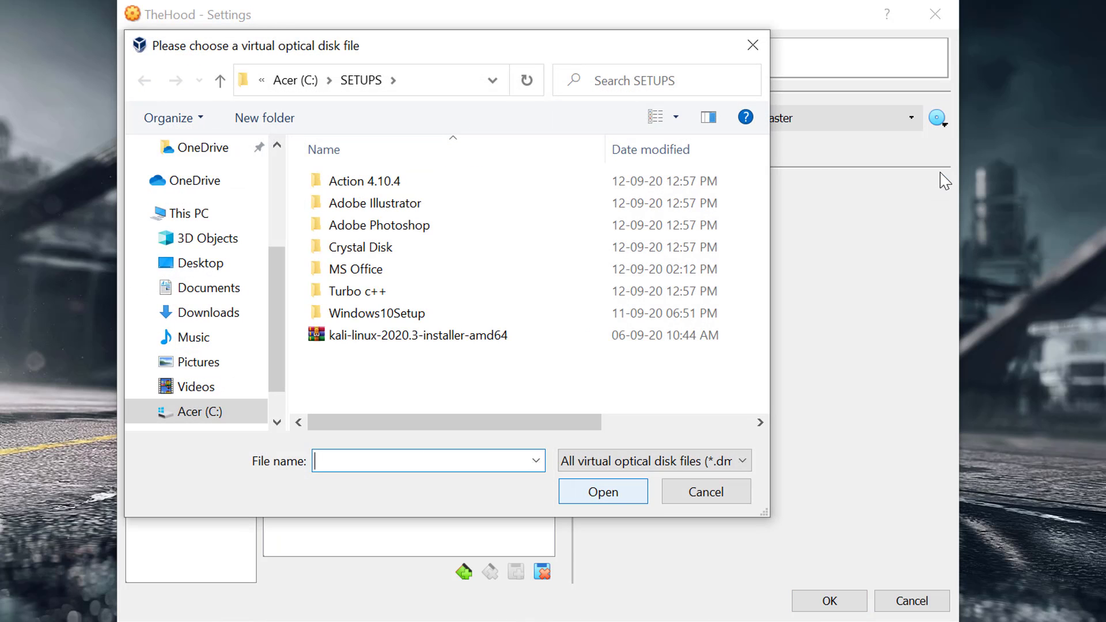
double_click(389, 339)
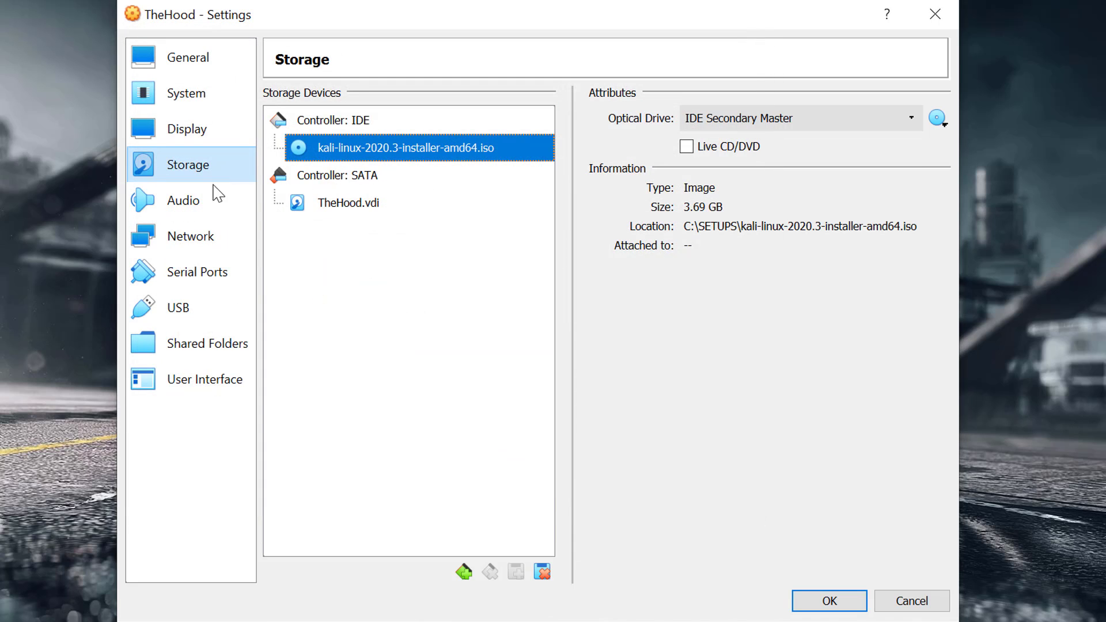
Review the audio, network, serial ports, USB, shared folders and user interface settings pages.
click(201, 205)
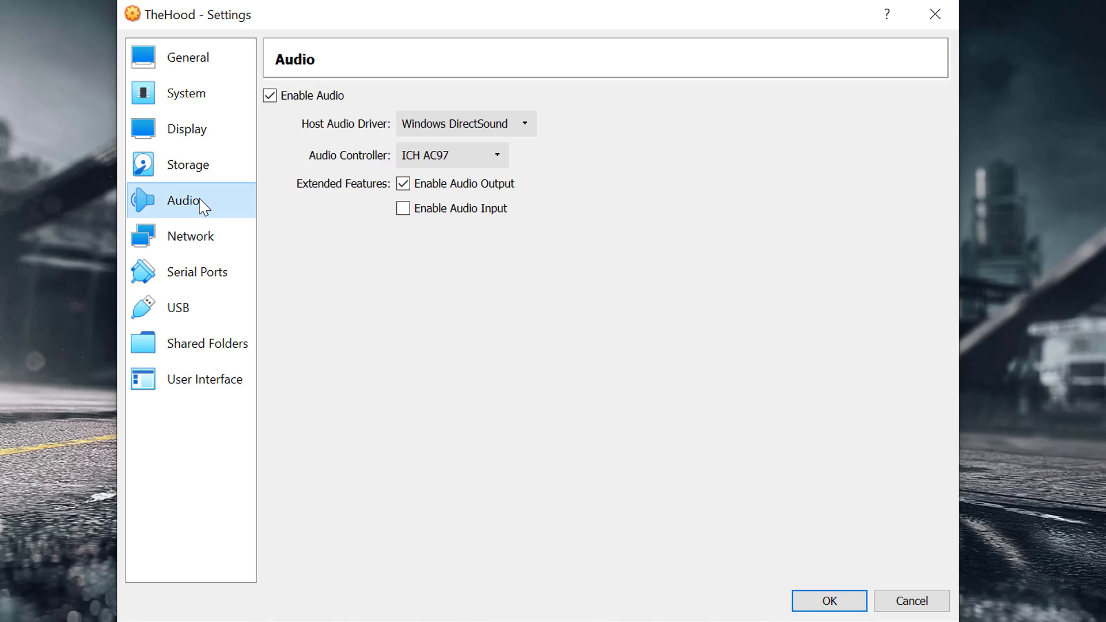
click(199, 242)
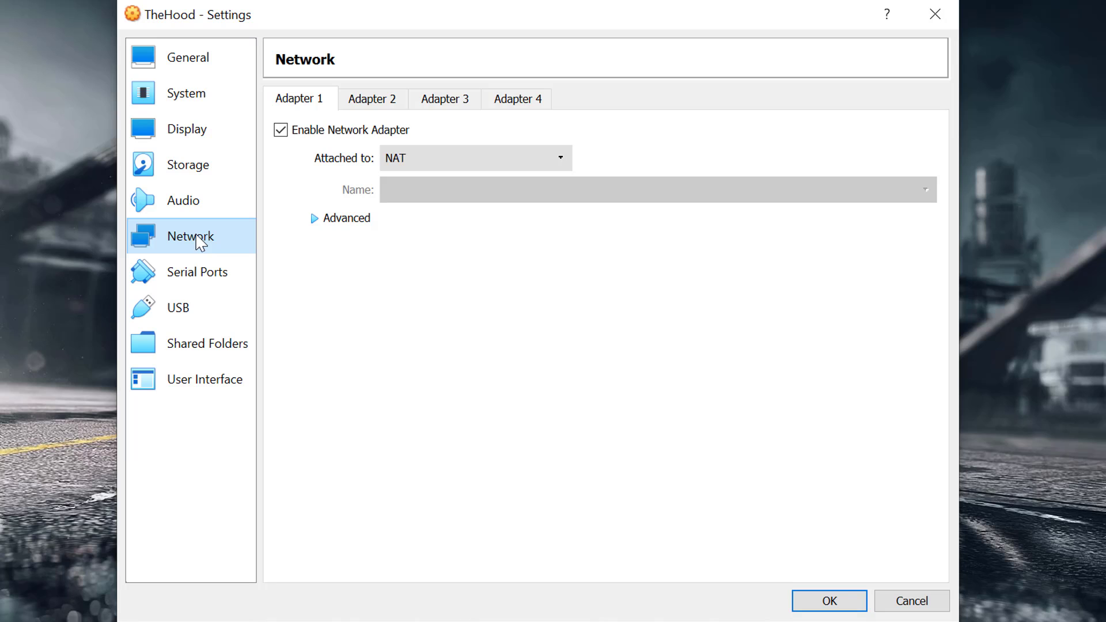
click(382, 99)
click(321, 100)
click(222, 282)
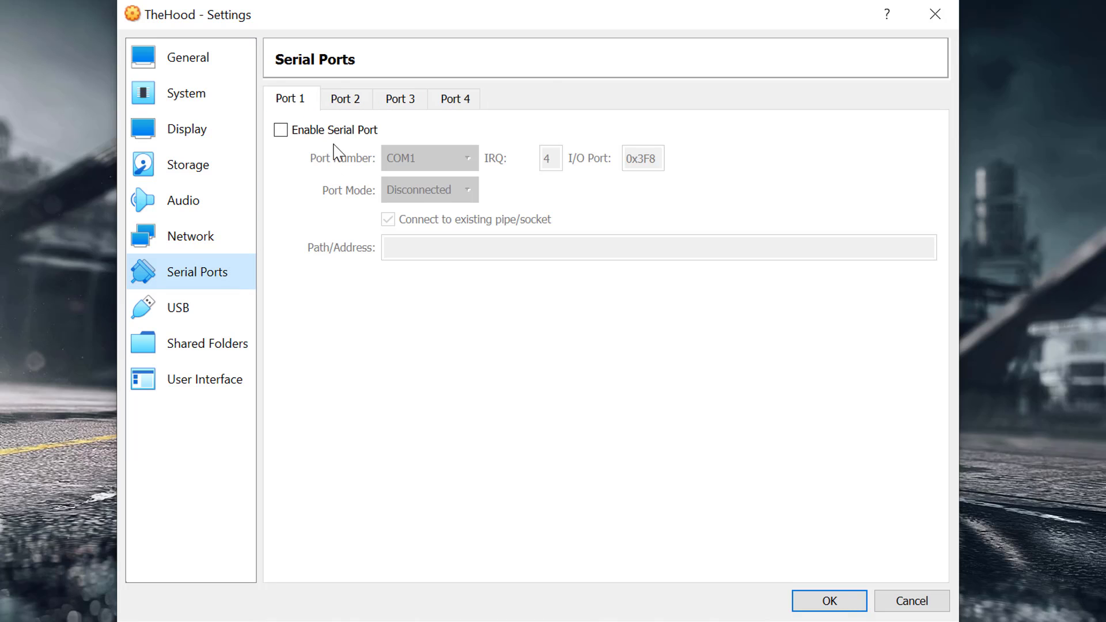
click(342, 101)
click(401, 101)
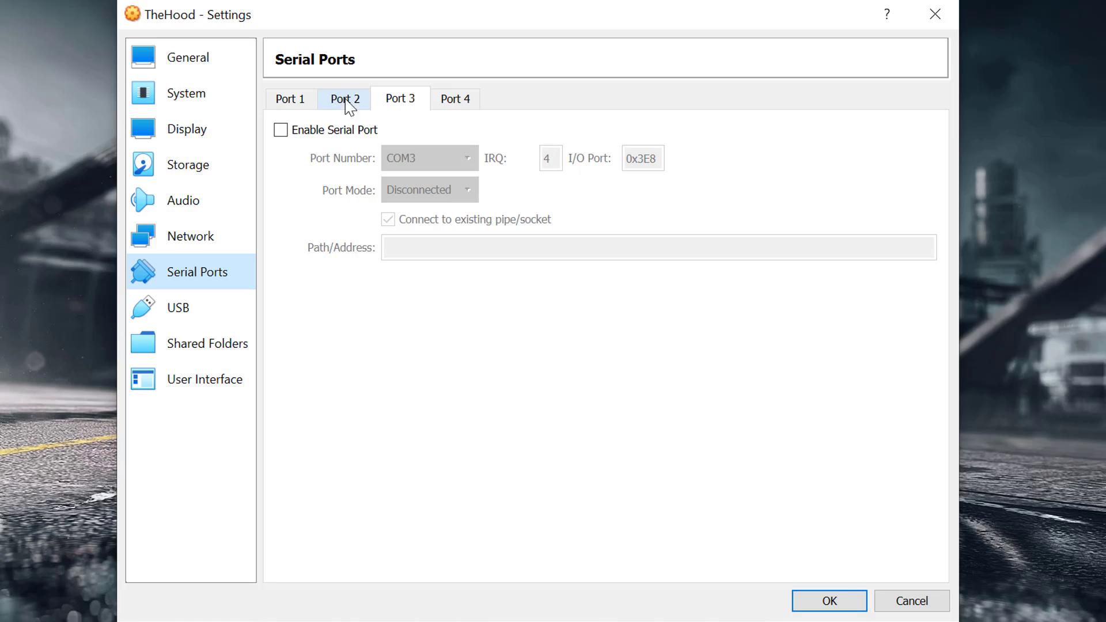
click(297, 102)
click(208, 323)
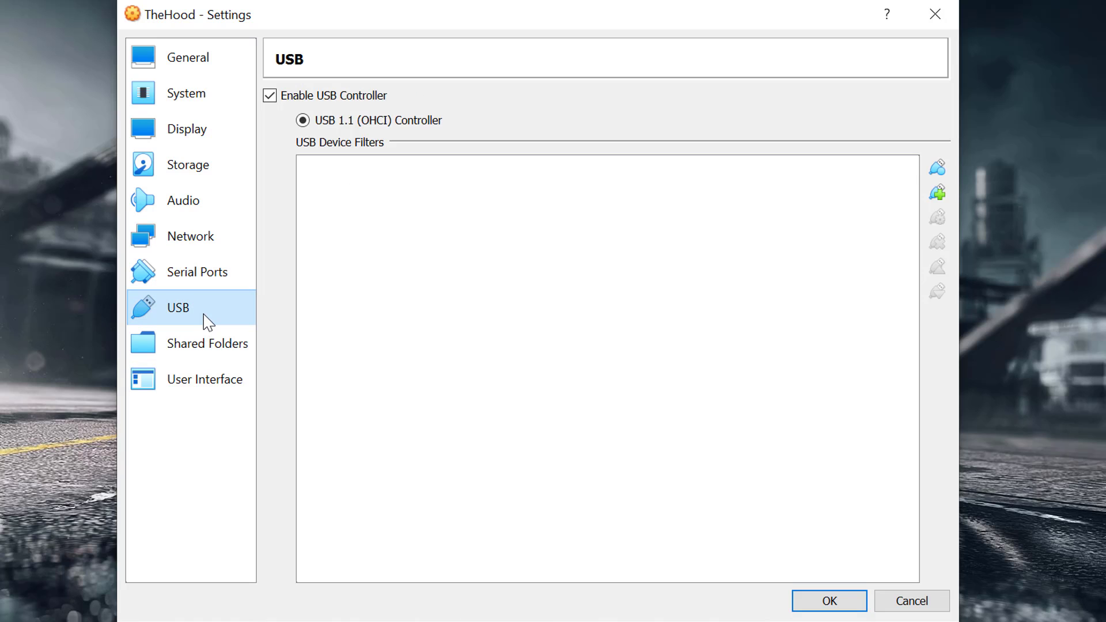
click(207, 344)
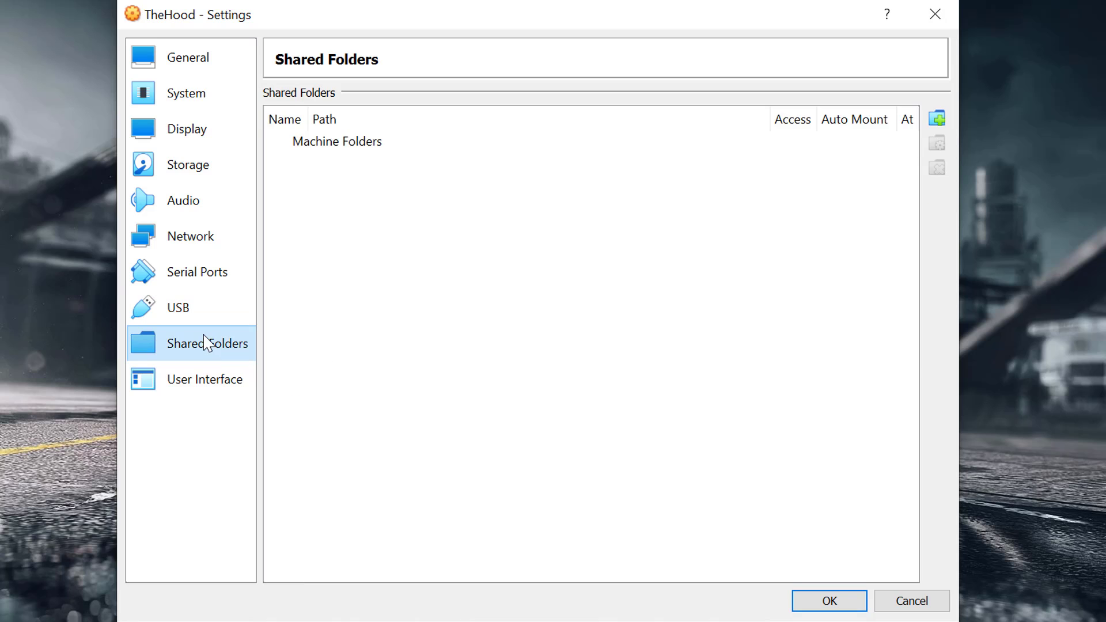
click(204, 381)
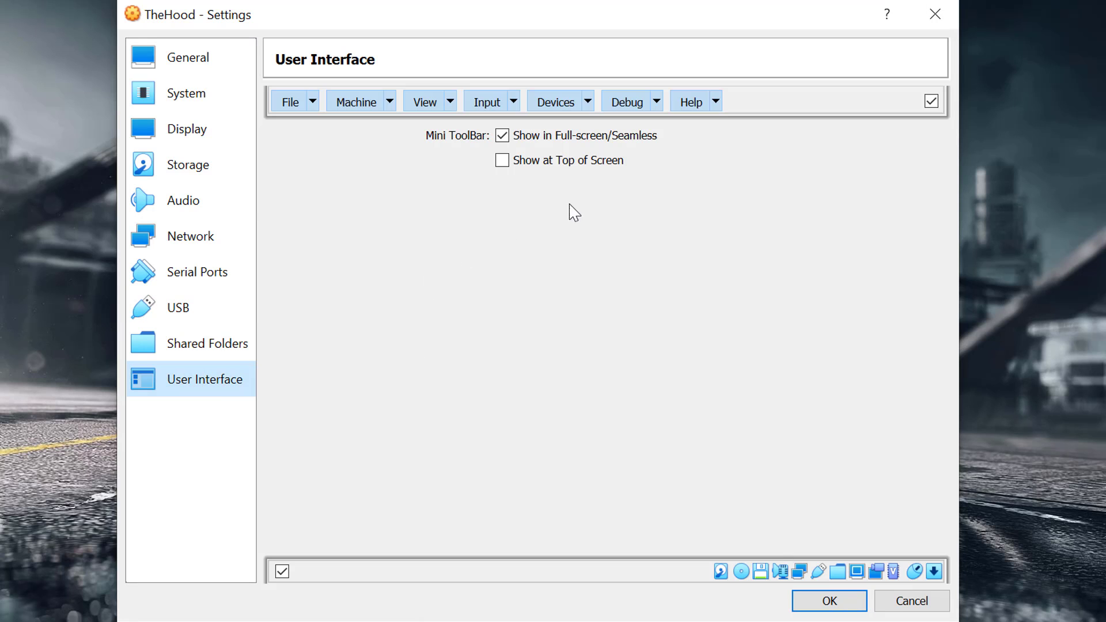
click(178, 58)
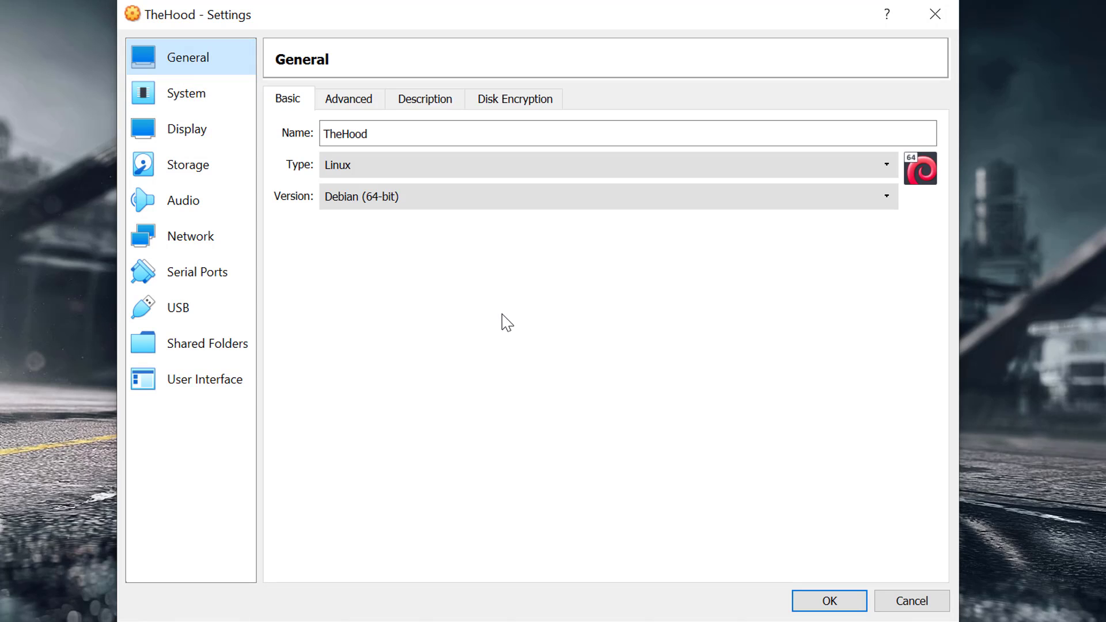
Save the settings and start the virtual machine from the Kali installer ISO start-up disk.
click(828, 601)
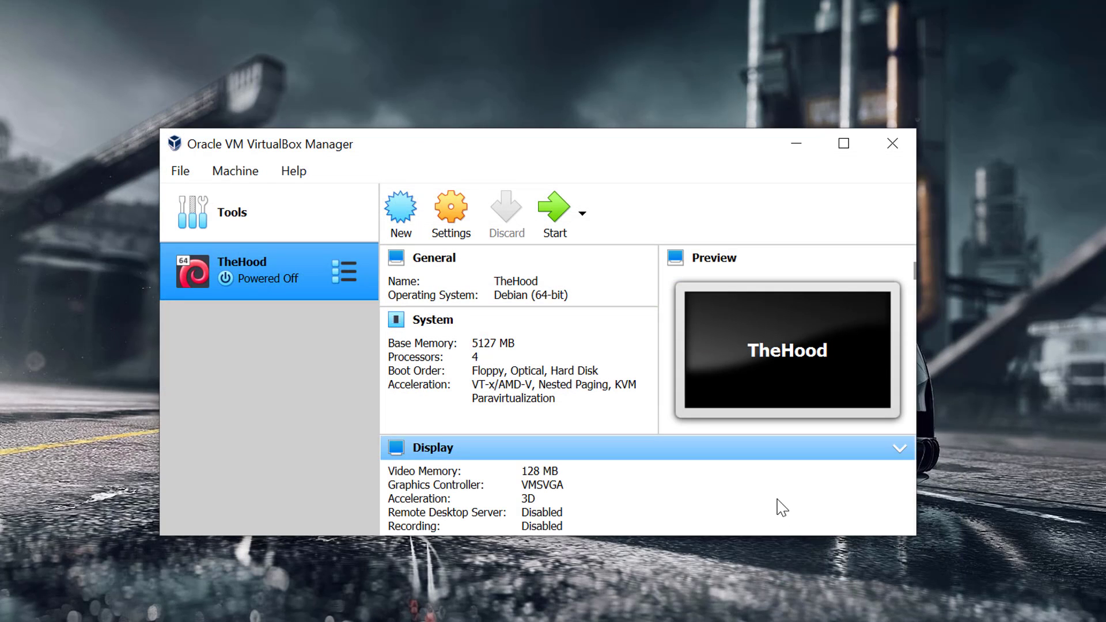
click(557, 213)
click(796, 143)
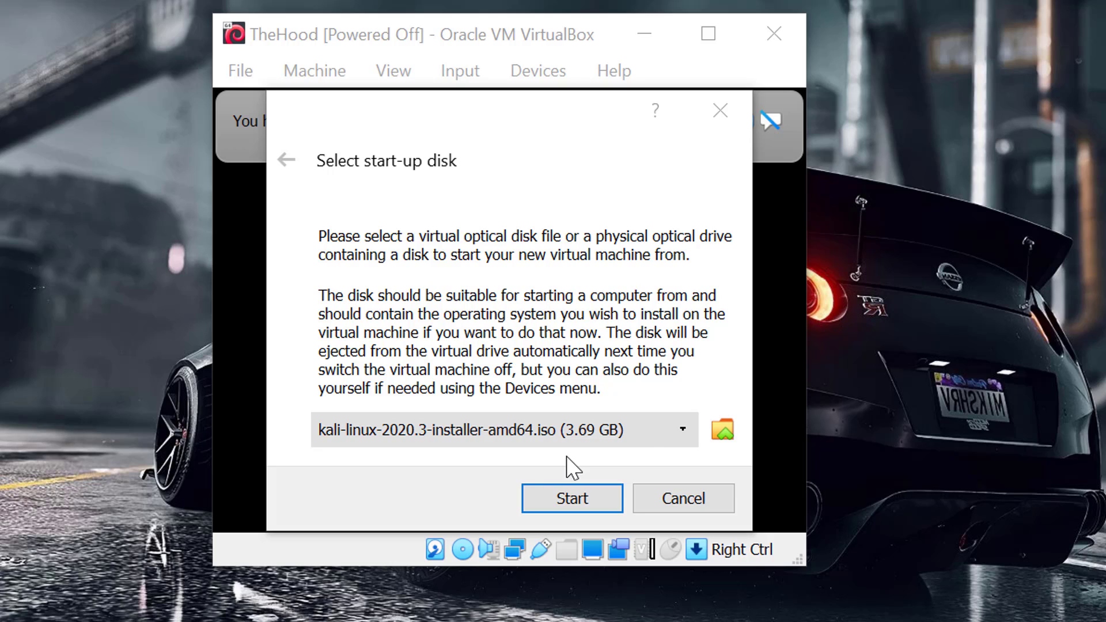
click(573, 498)
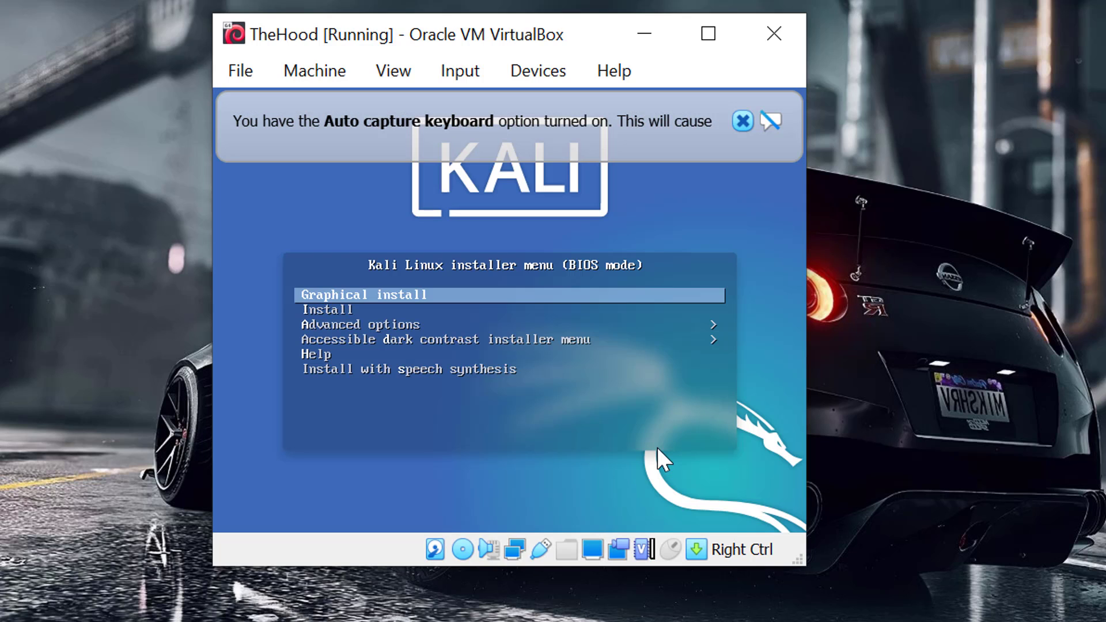
Maximize the virtual machine window and launch Graphical install from the Kali Linux installer menu.
click(713, 41)
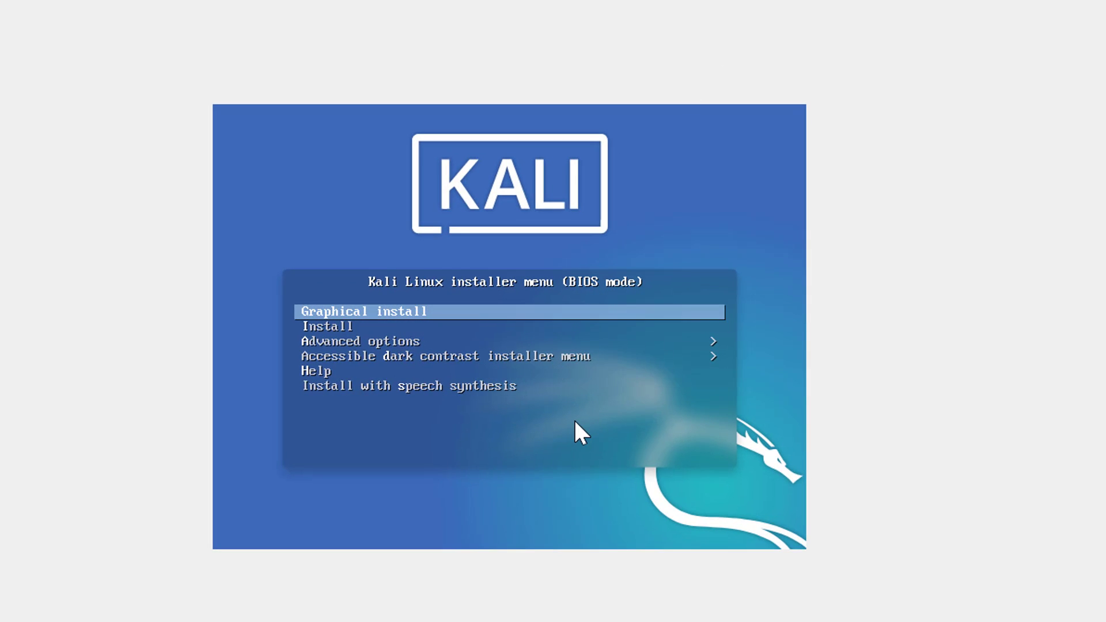
key(Down)
key(Up)
key(Down)
key(Down)
key(Down)
key(Up)
key(Up)
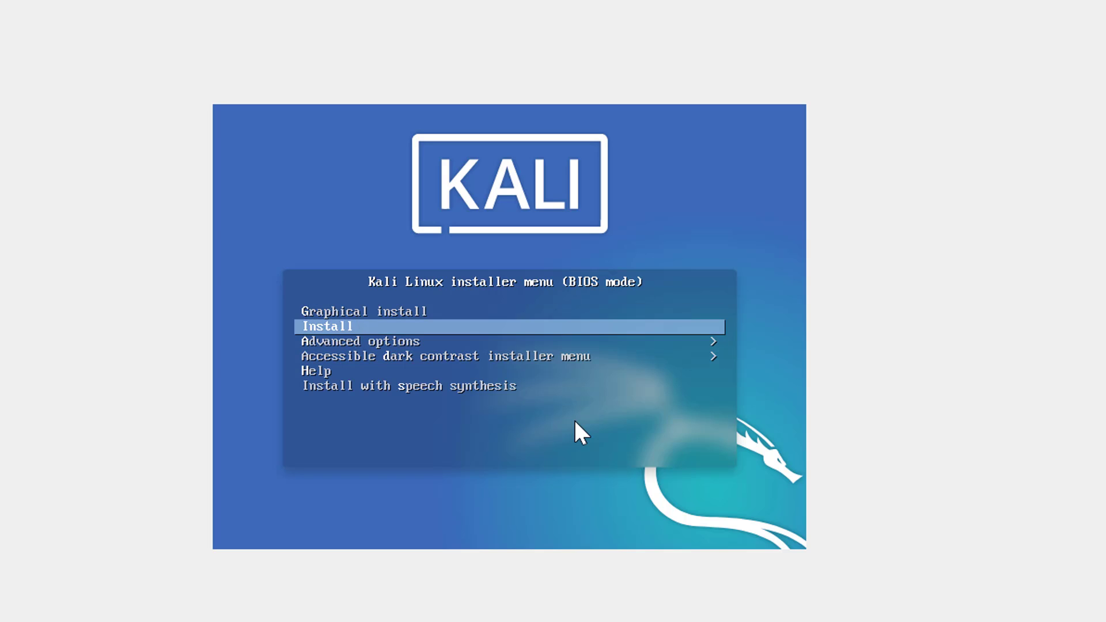
key(Up)
key(Return)
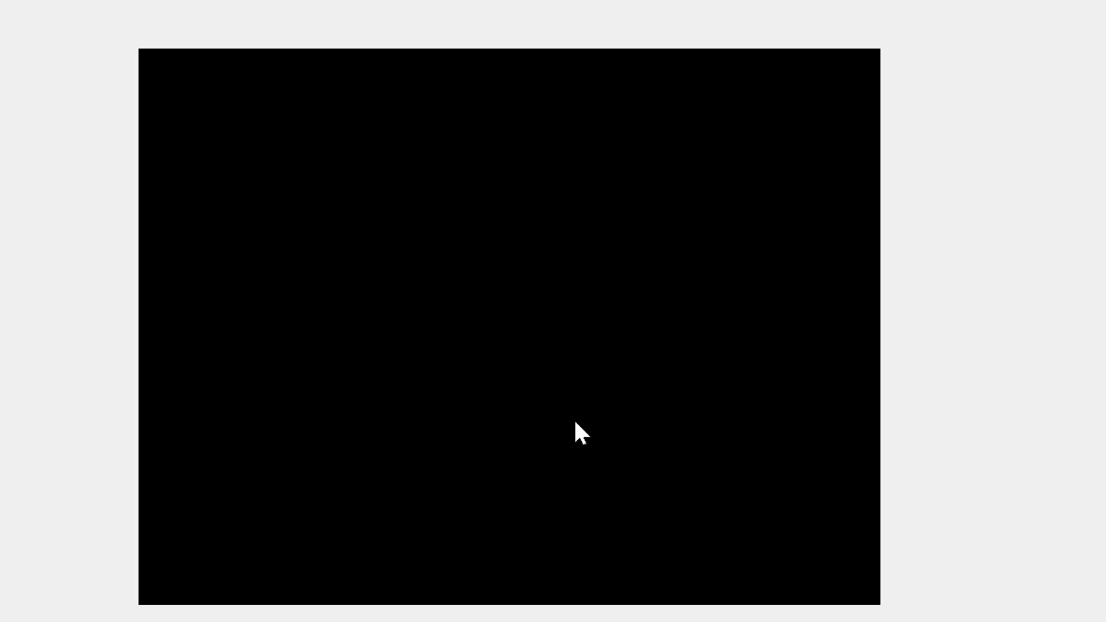
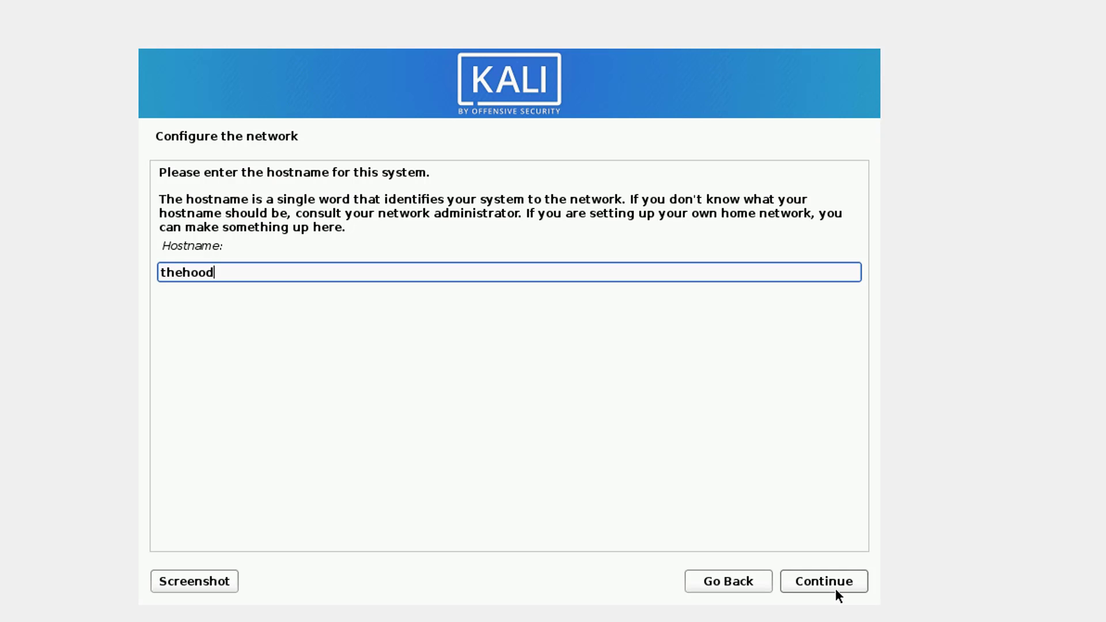
Keep the hostname thehood and leave the domain name blank, continuing past both network configuration pages.
click(831, 580)
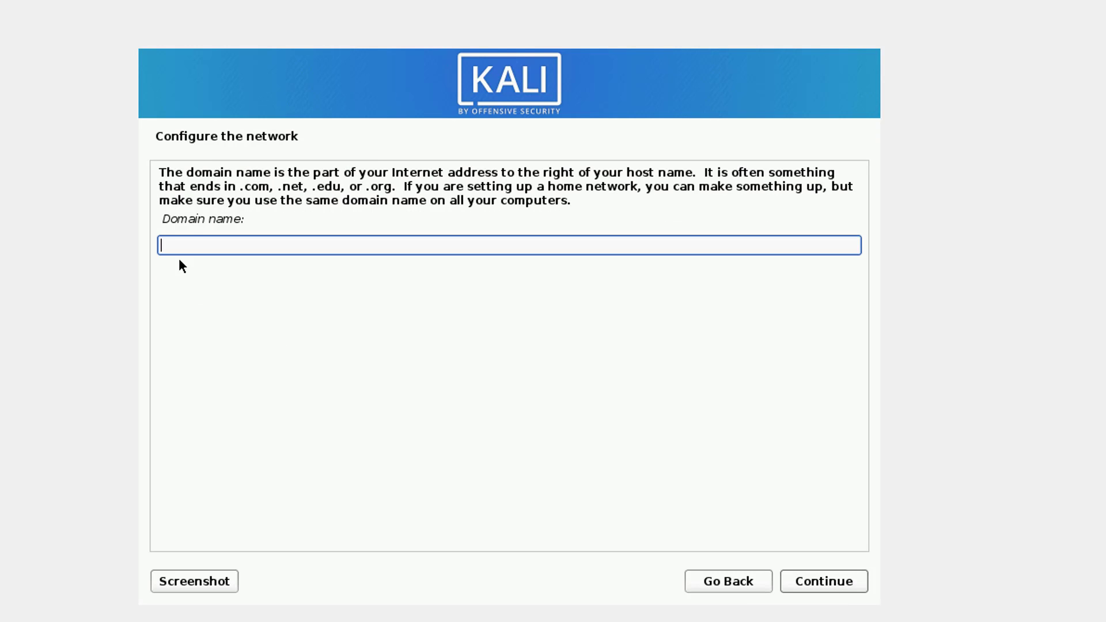
drag(161, 219, 308, 218)
click(308, 217)
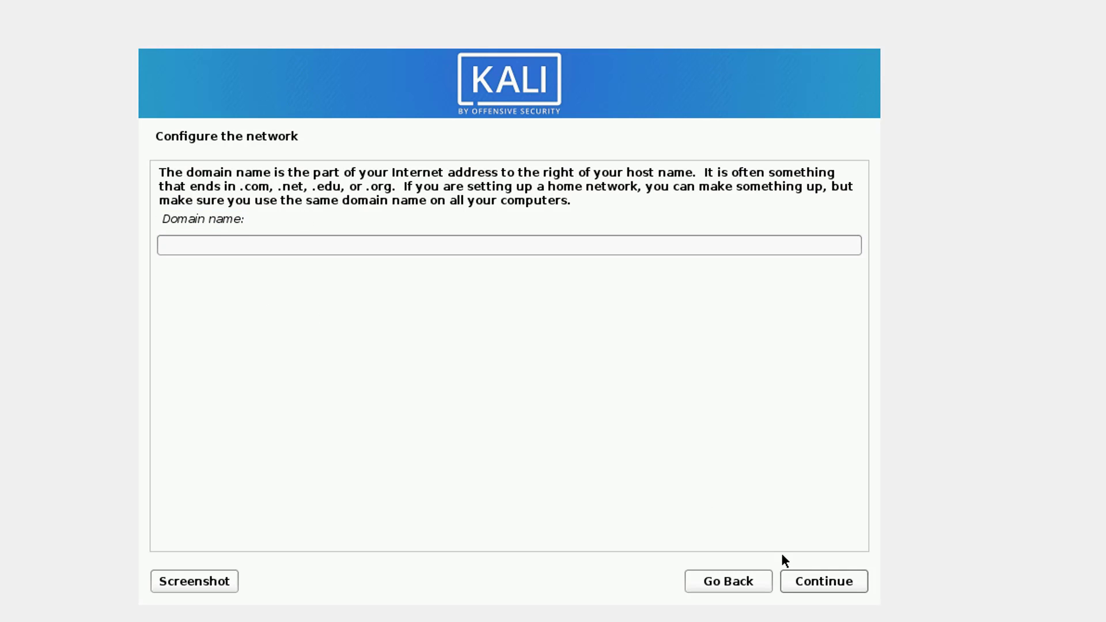
click(808, 583)
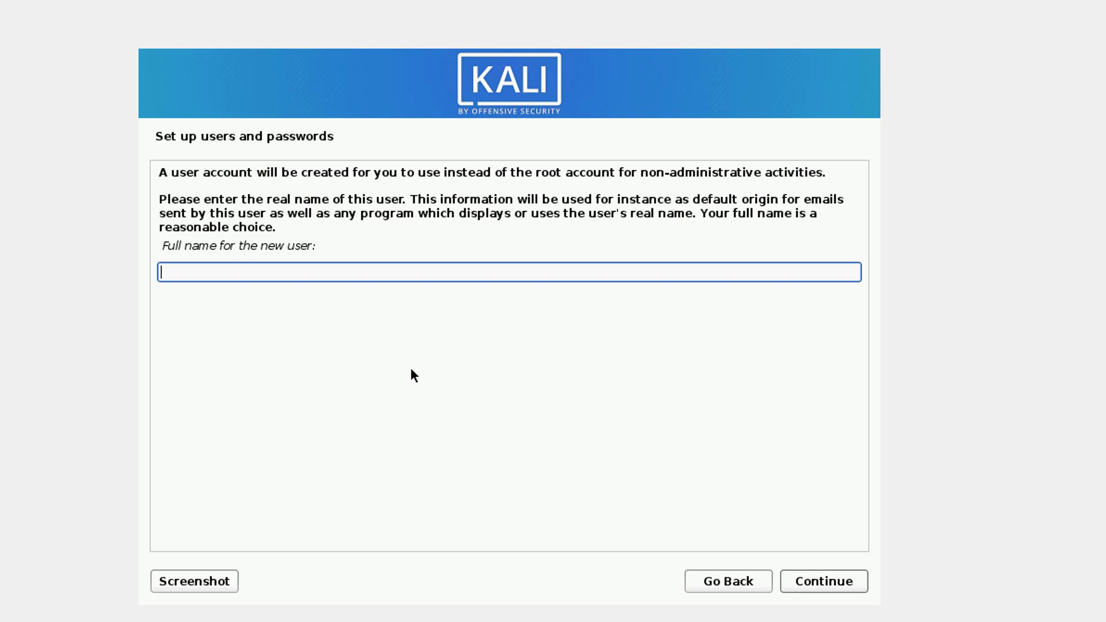
Enter the new user's full name and accept the suggested username for the account.
text(TheHood)
click(837, 588)
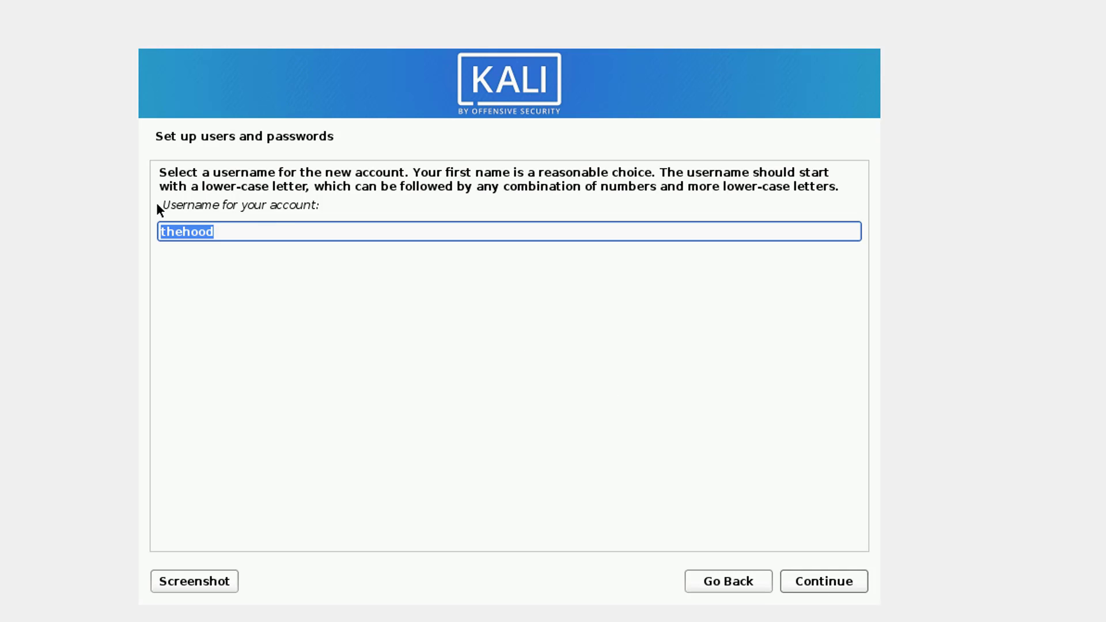
drag(336, 204, 150, 207)
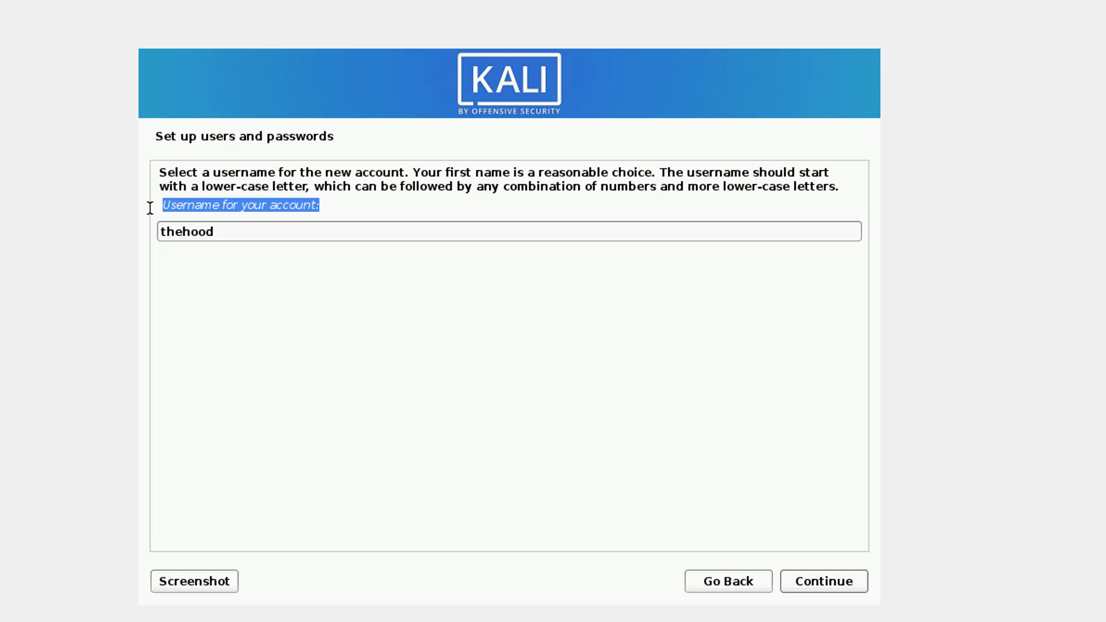
click(826, 587)
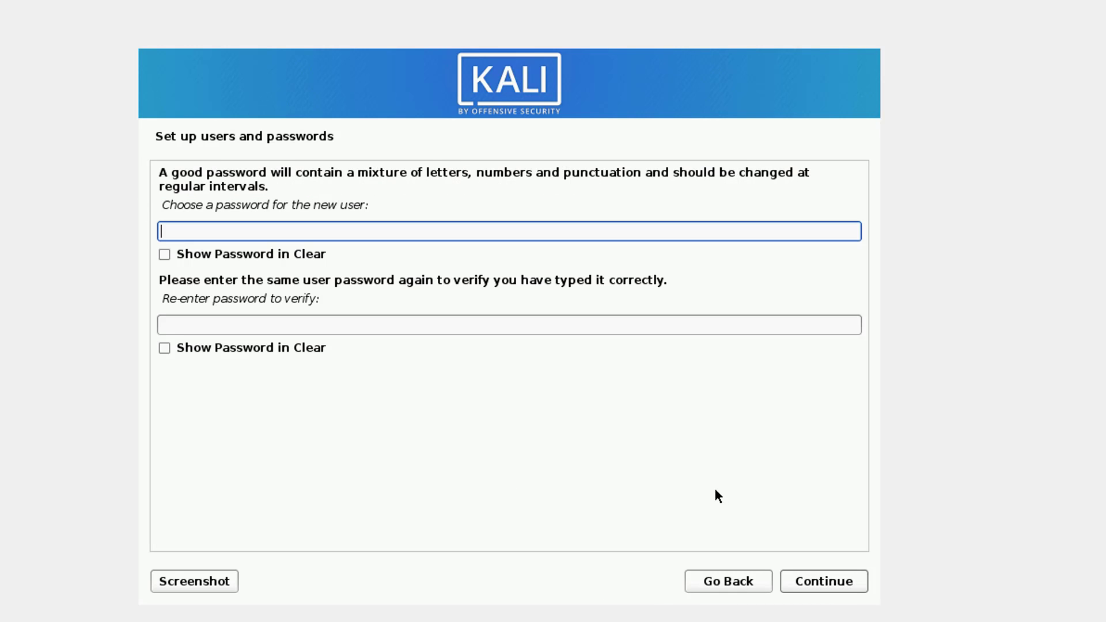
Enter and re-enter the new user's account password, then continue.
text(password12345)
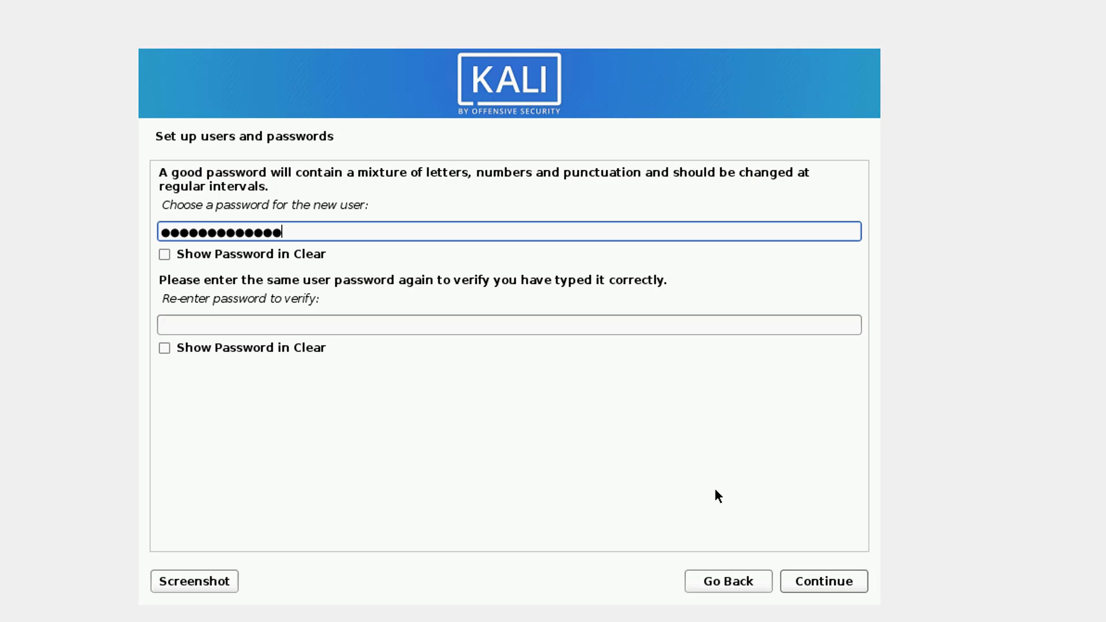
text(678910)
key(Tab)
key(Tab)
text(password)
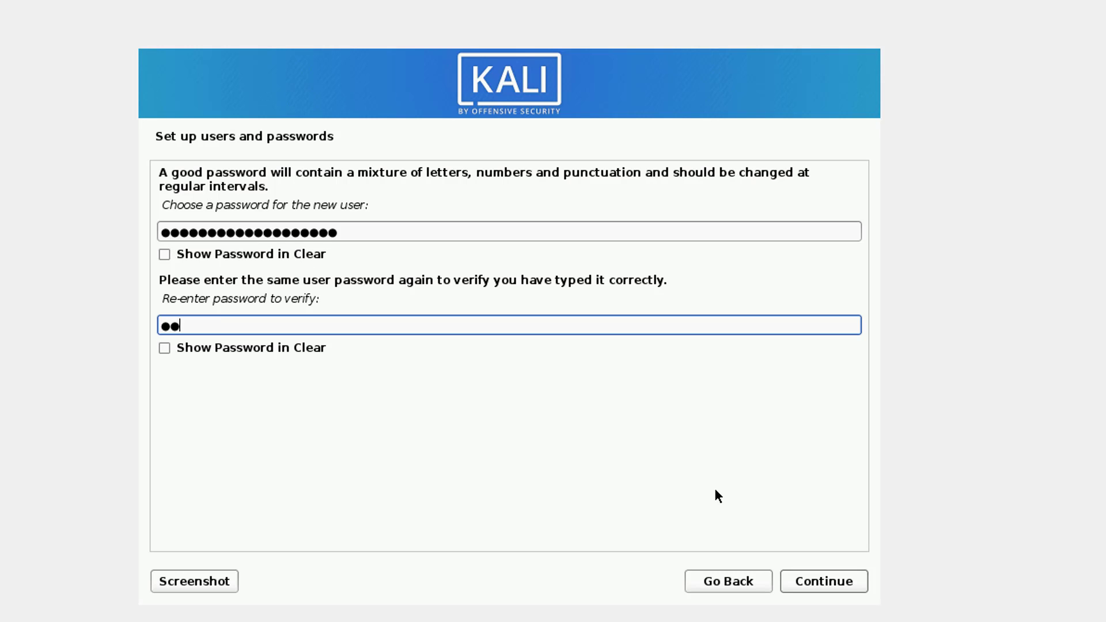
text(12345)
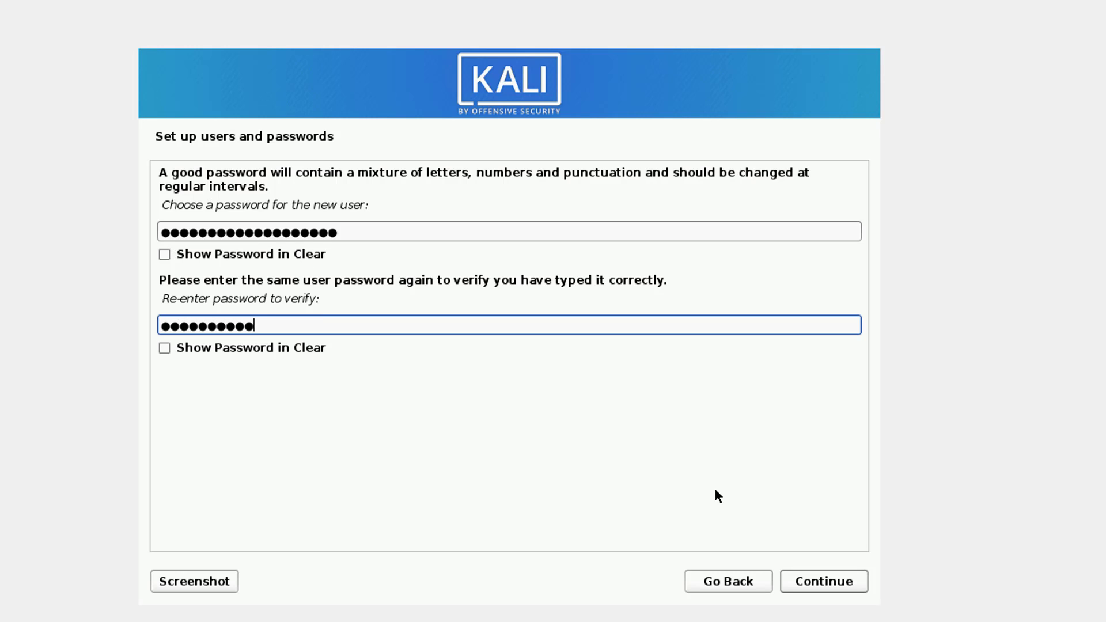
text(67890)
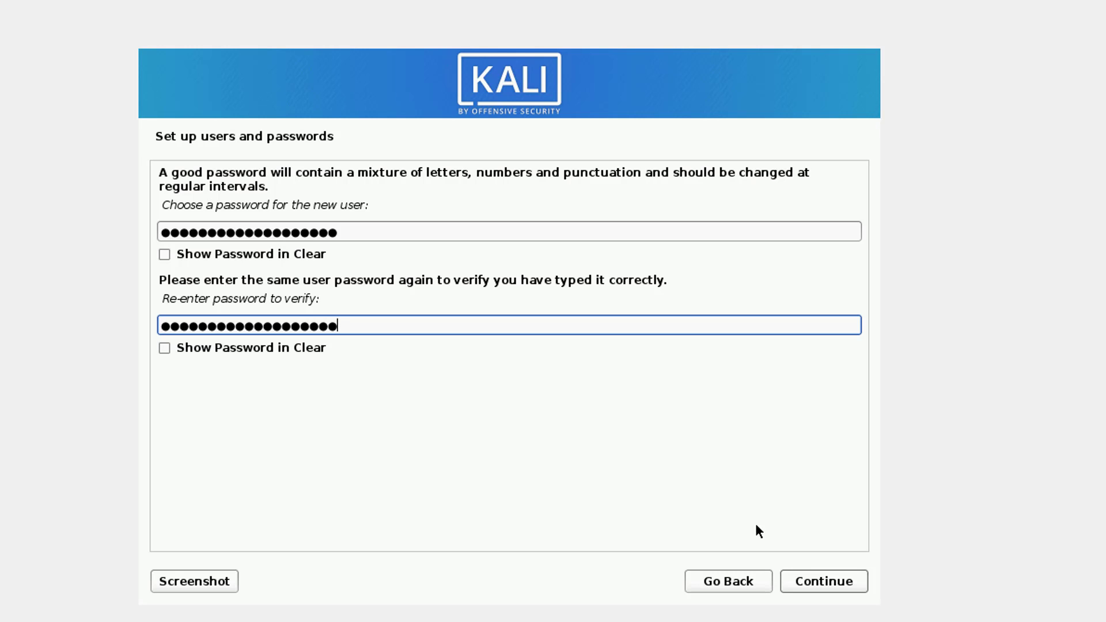
click(810, 579)
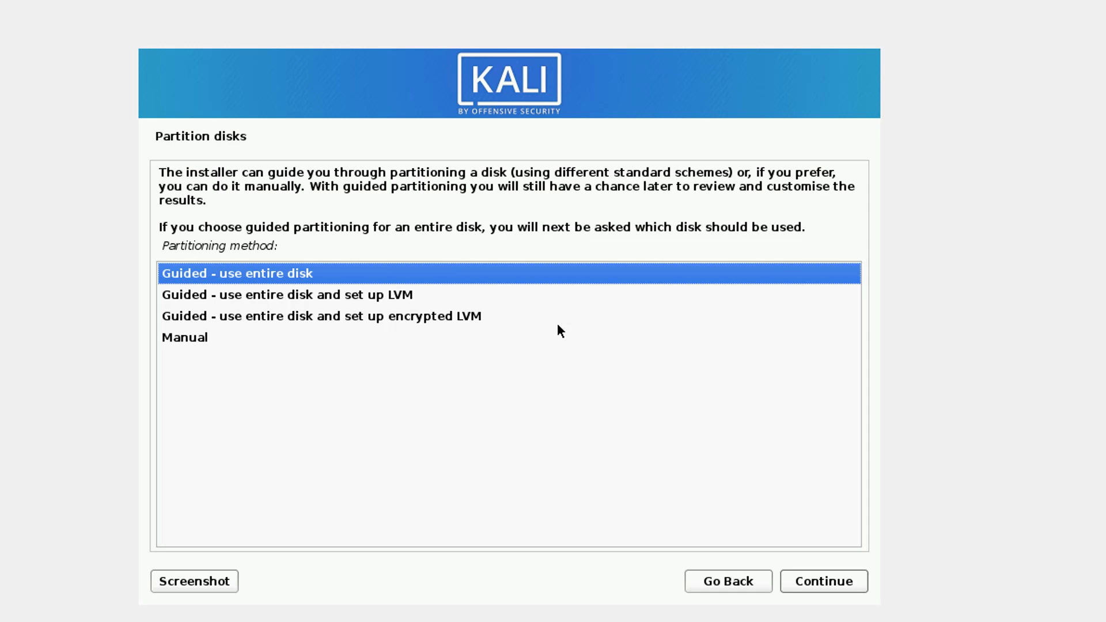
Choose Guided - use entire disk partitioning on the SCSI3 (sda) VBOX hard disk with all files in one partition.
key(Down)
key(Down)
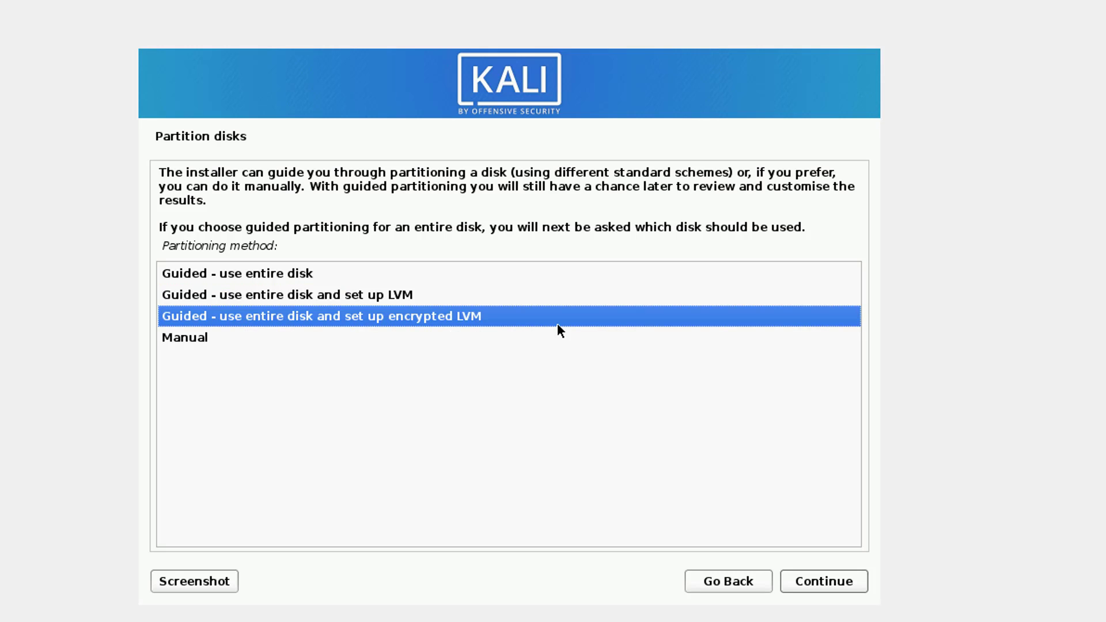
key(Up)
key(Up)
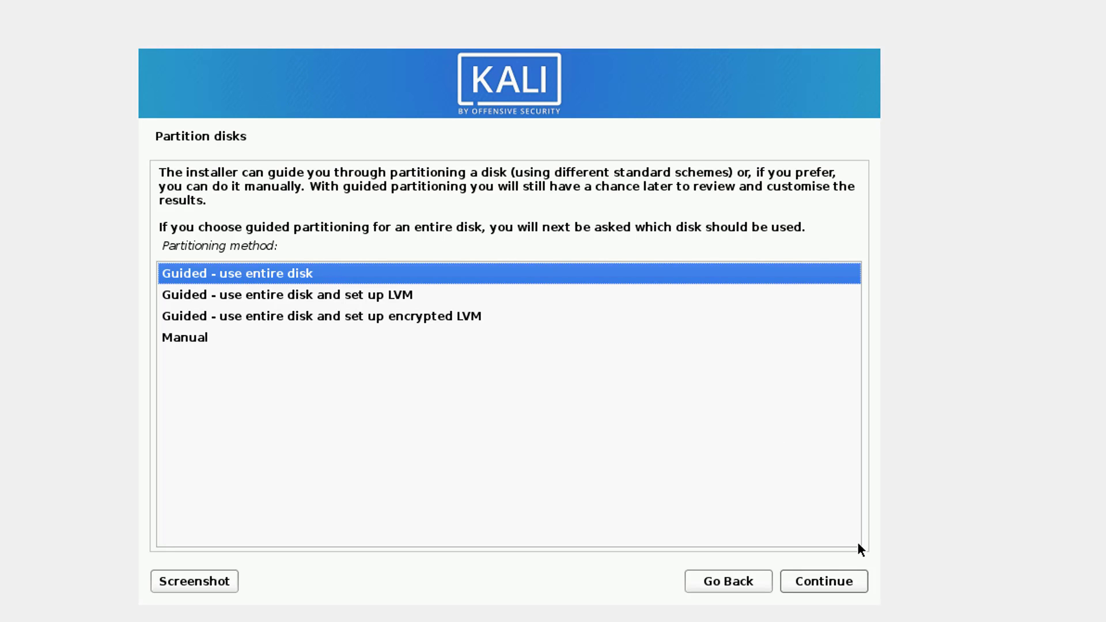
click(829, 583)
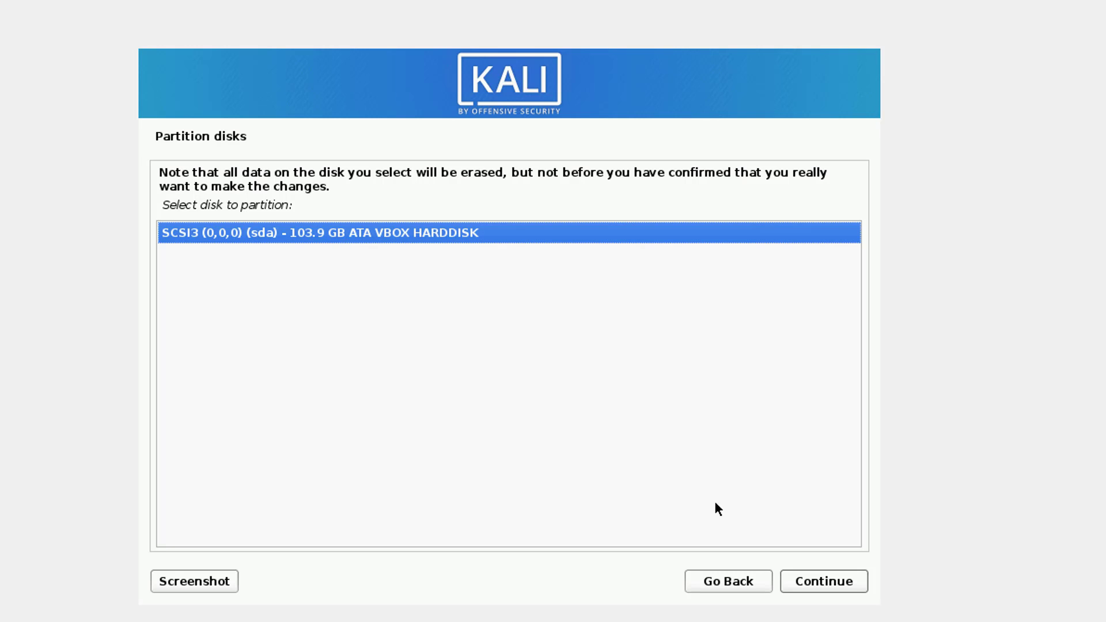
click(820, 585)
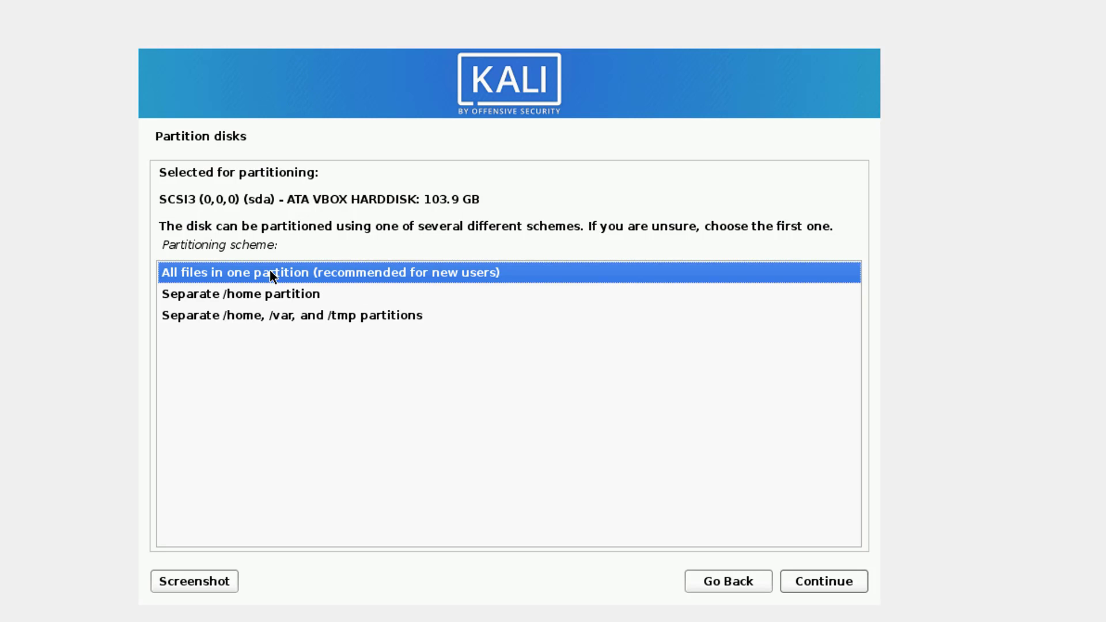
click(842, 584)
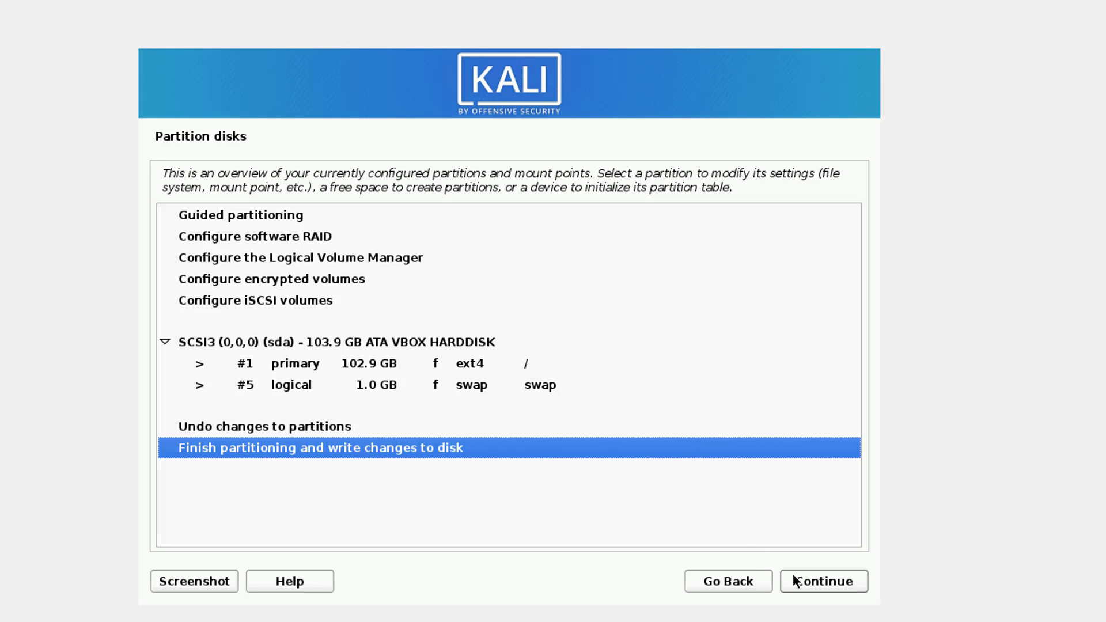
Finish partitioning and confirm writing the changes to disk.
click(805, 593)
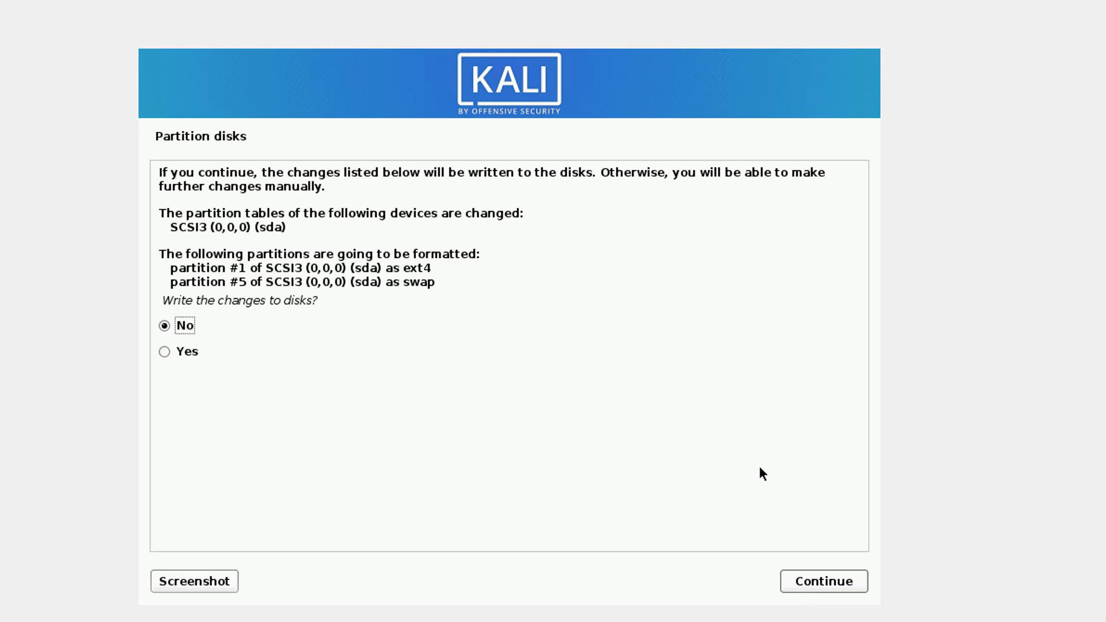
click(182, 351)
click(839, 585)
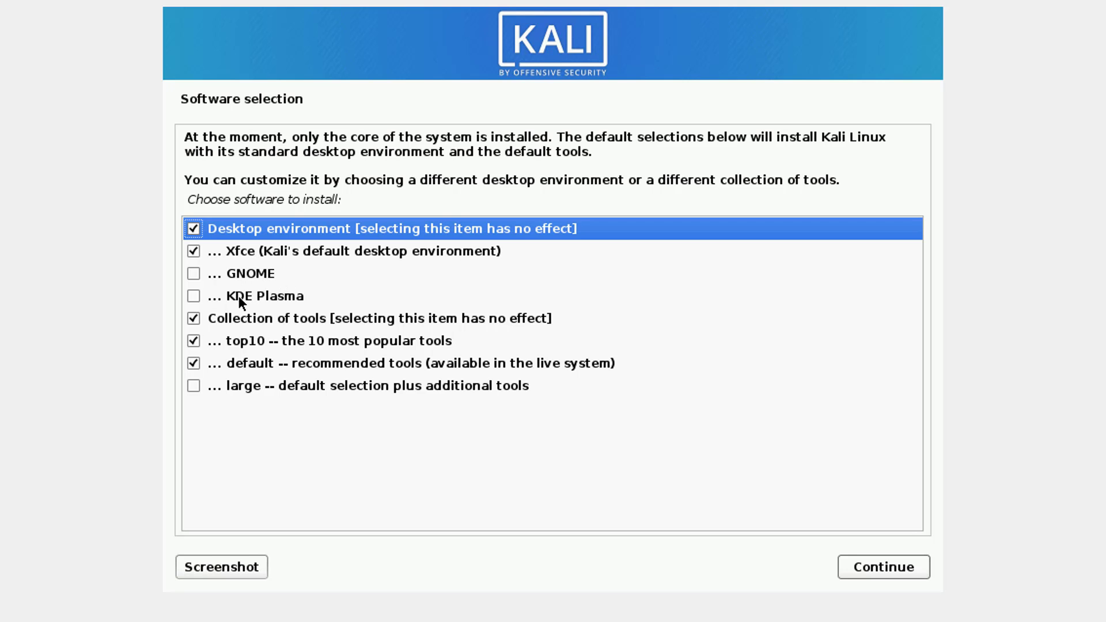
Switch to the browser and read the GNOME 3 section of the TecMint article on popular Linux desktop environments.
click(704, 602)
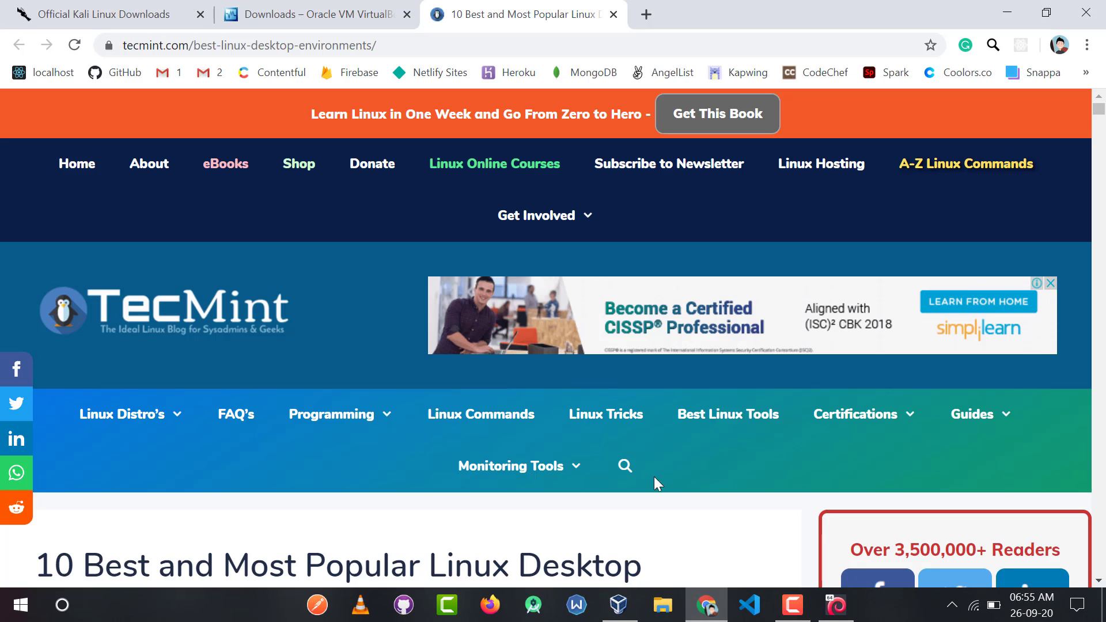
scroll(733, 430, down, 12)
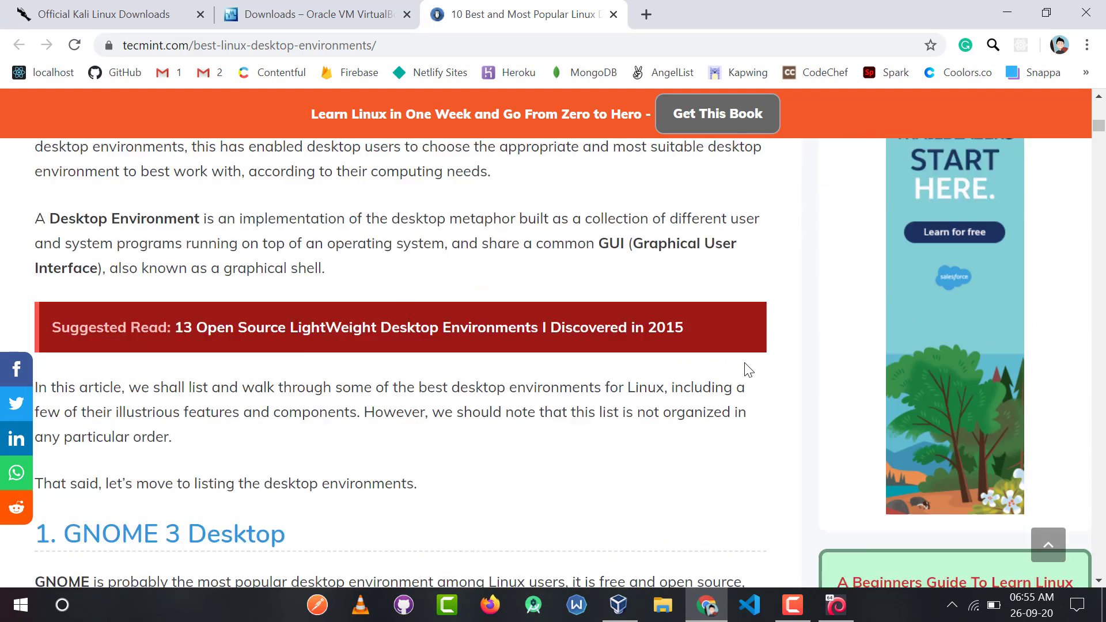
scroll(748, 369, down, 4)
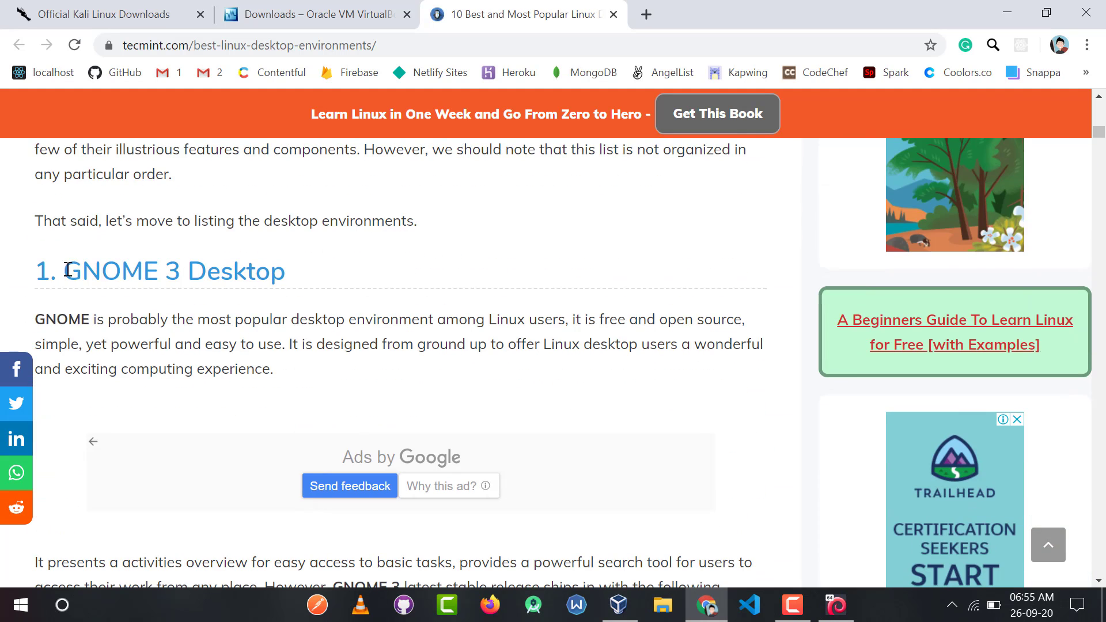
double_click(97, 269)
scroll(438, 387, down, 3)
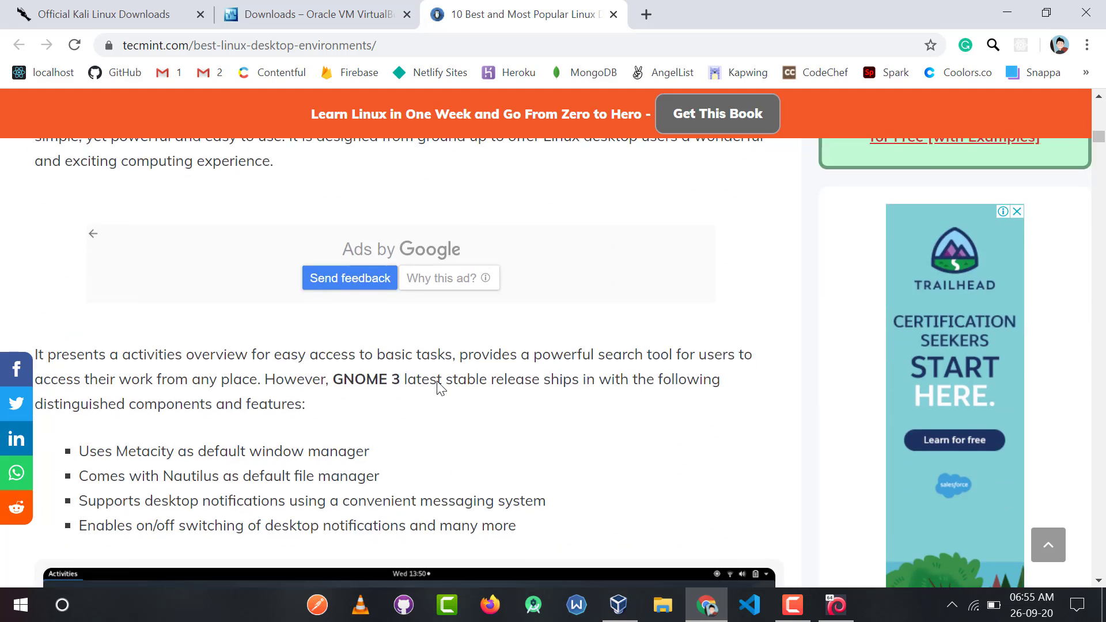
scroll(437, 387, down, 6)
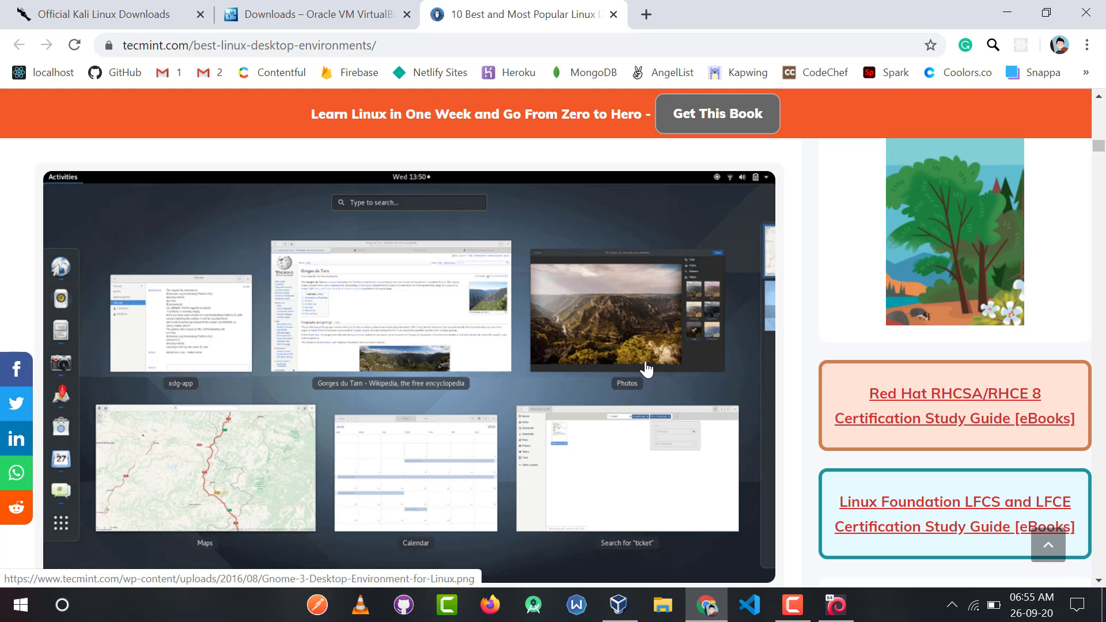
click(833, 610)
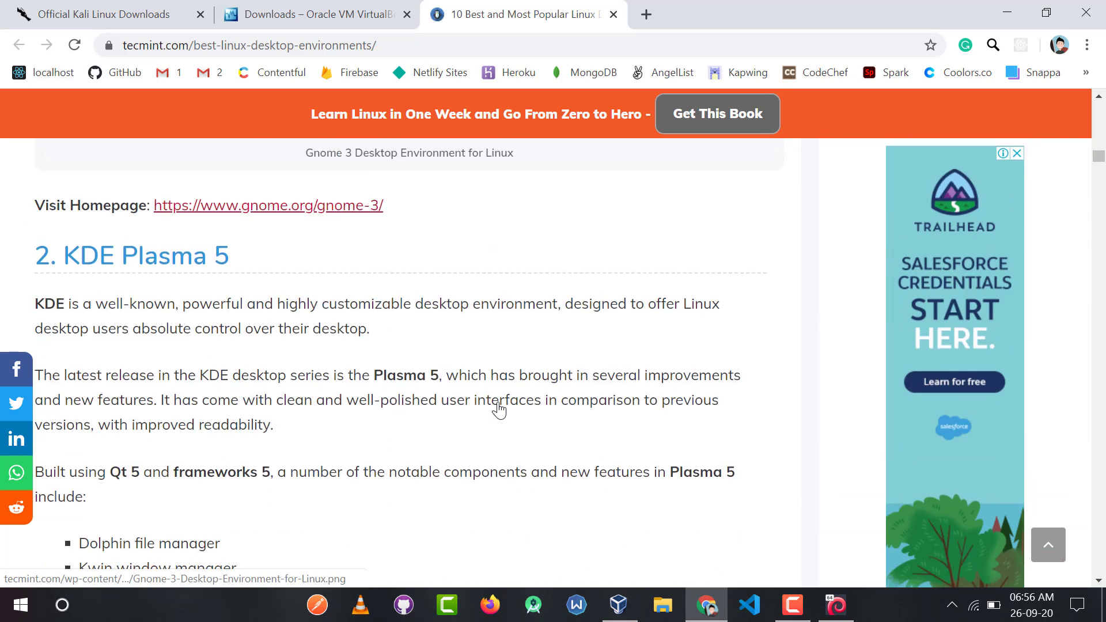
scroll(496, 407, down, 7)
scroll(200, 304, up, 7)
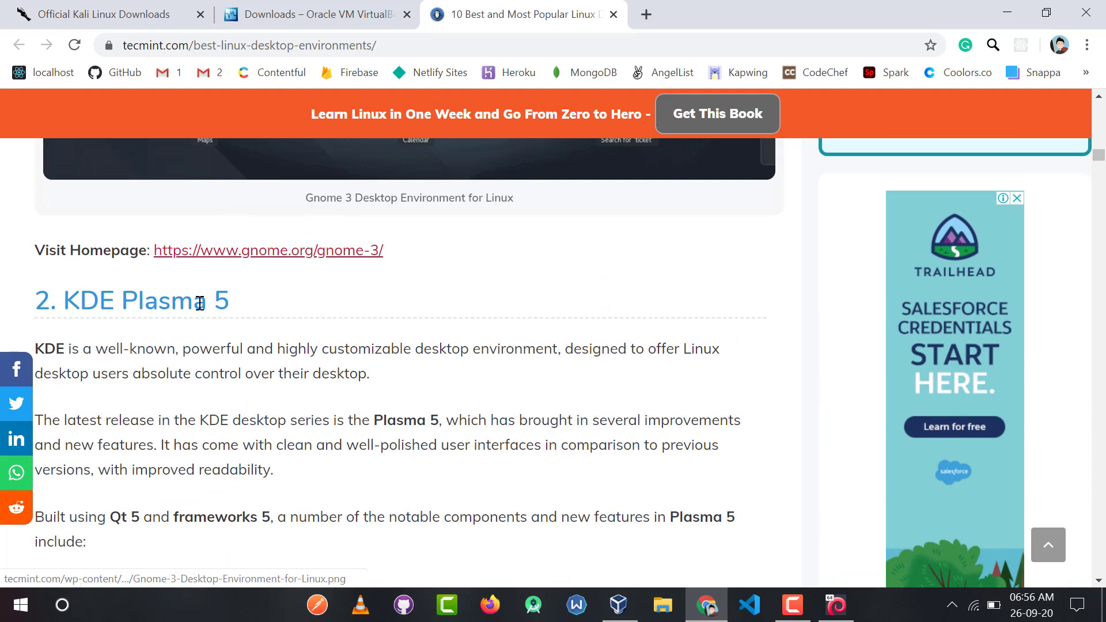
Read the KDE Plasma, Cinnamon, MATE, Unity and Xfce sections of the desktop environments article.
drag(65, 299, 207, 299)
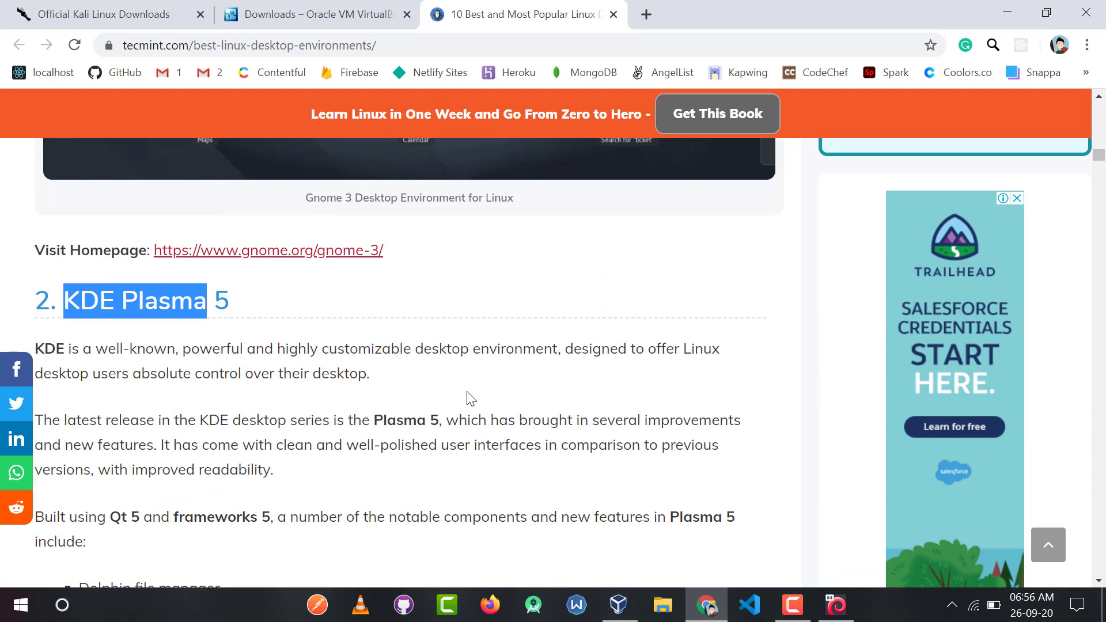
scroll(470, 397, down, 10)
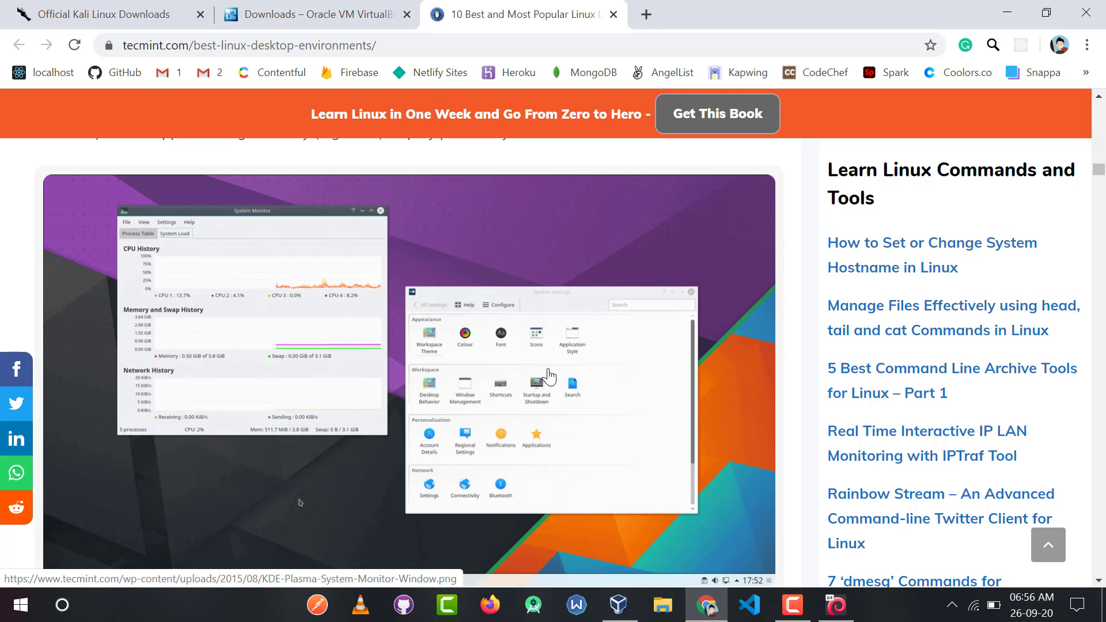
scroll(548, 375, down, 11)
scroll(271, 281, up, 4)
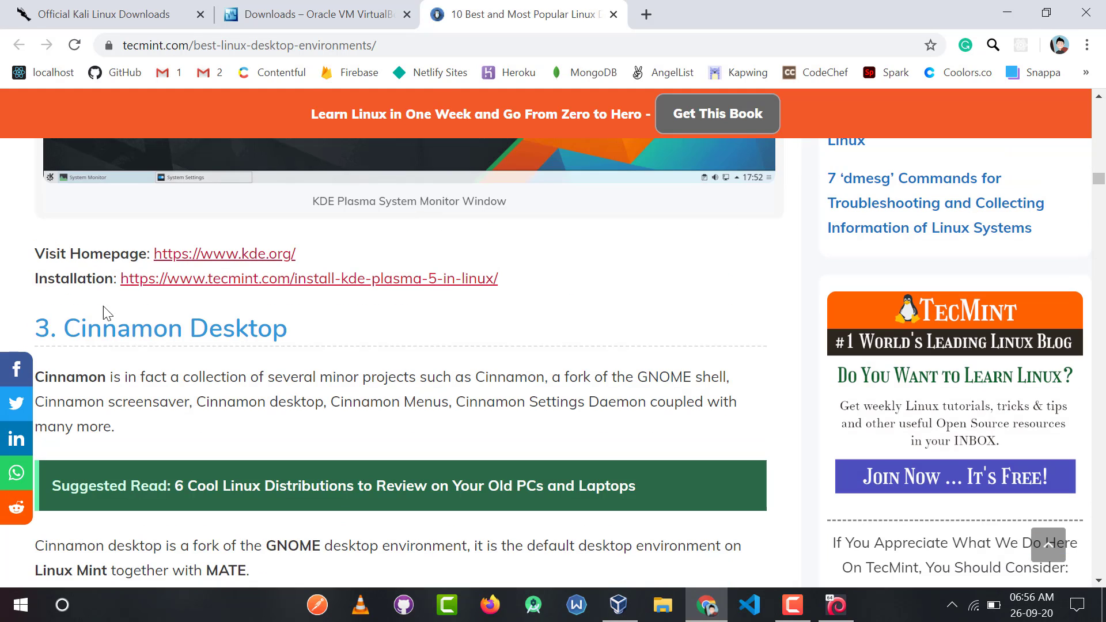
drag(62, 329, 231, 329)
scroll(353, 346, down, 12)
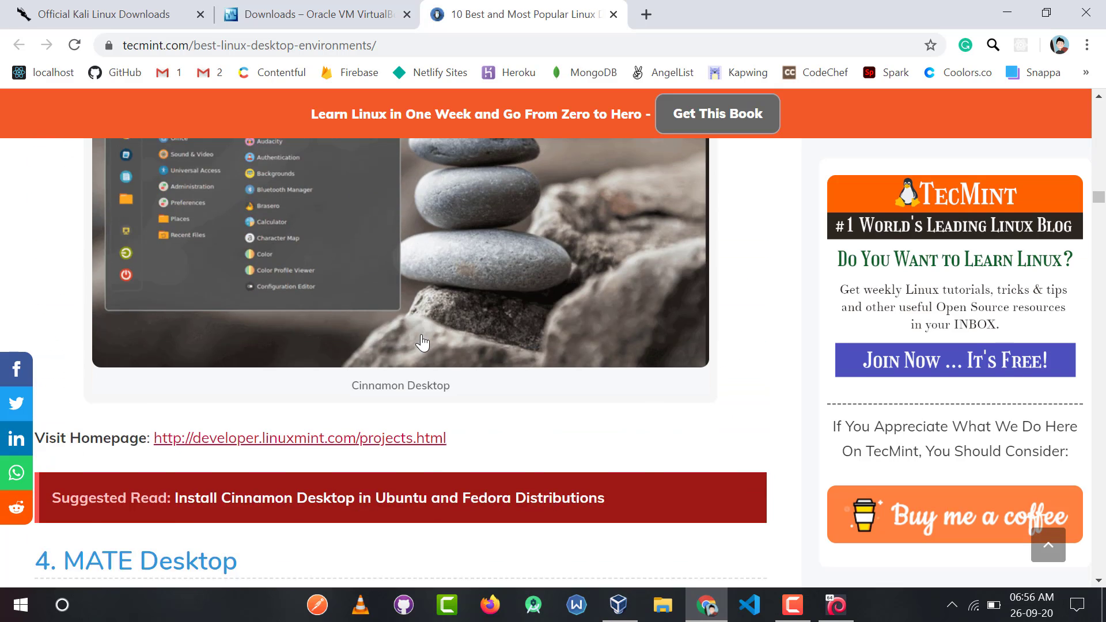
scroll(425, 344, up, 3)
scroll(486, 345, down, 9)
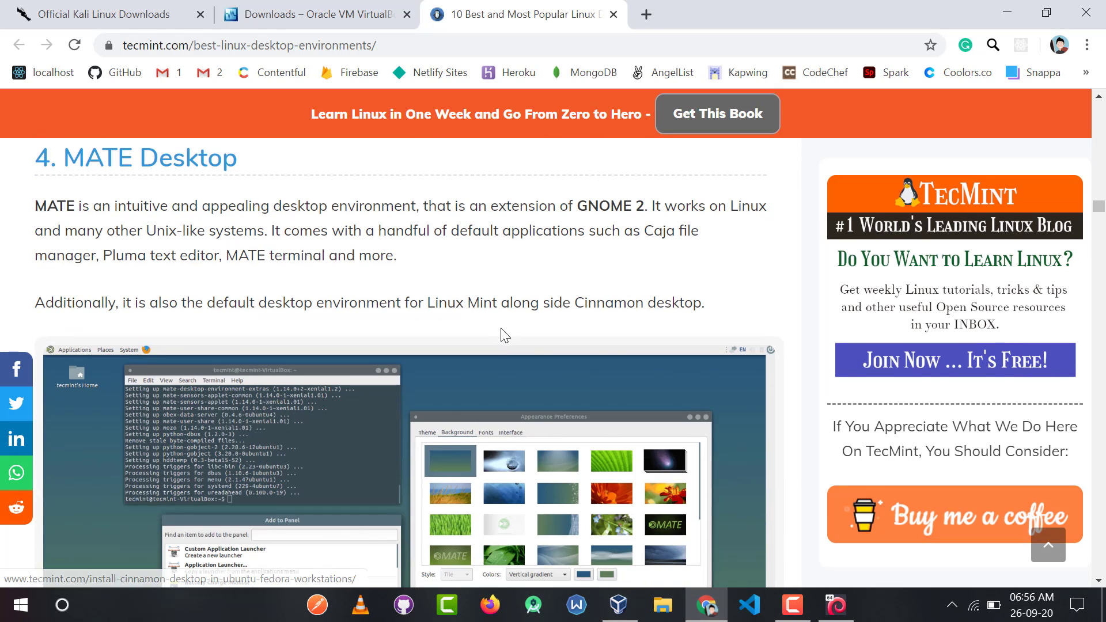
scroll(505, 335, down, 3)
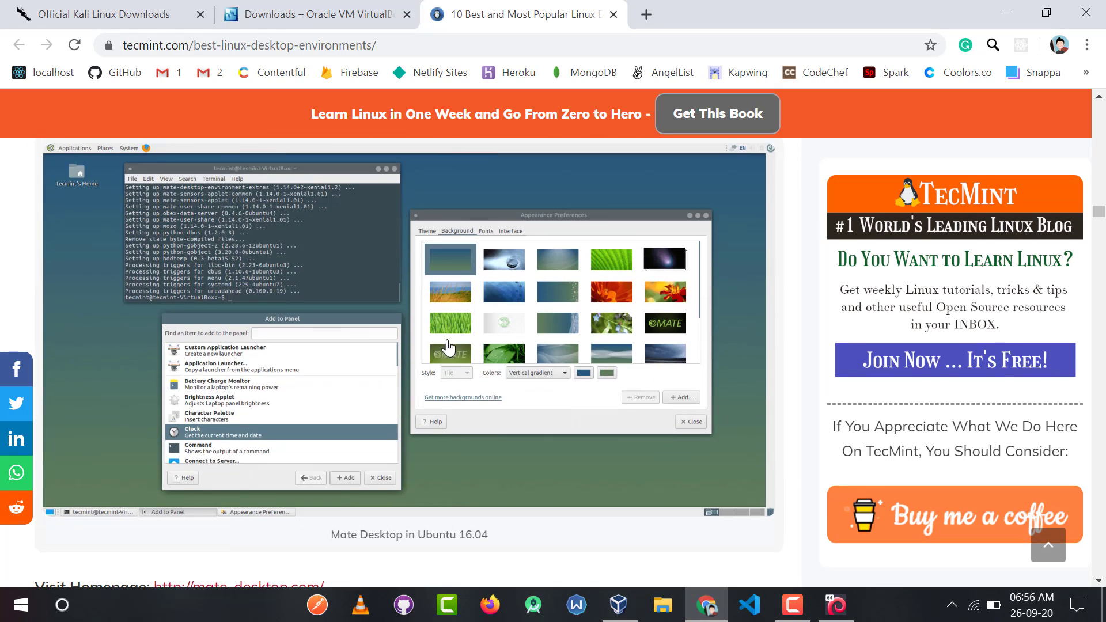
scroll(481, 334, down, 14)
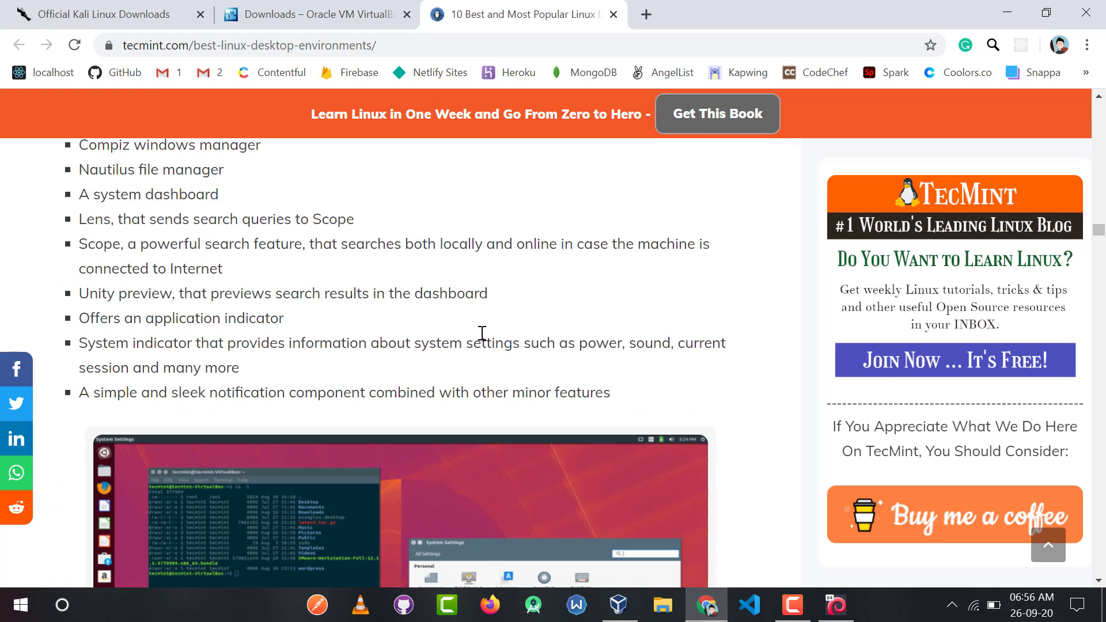
scroll(482, 332, down, 3)
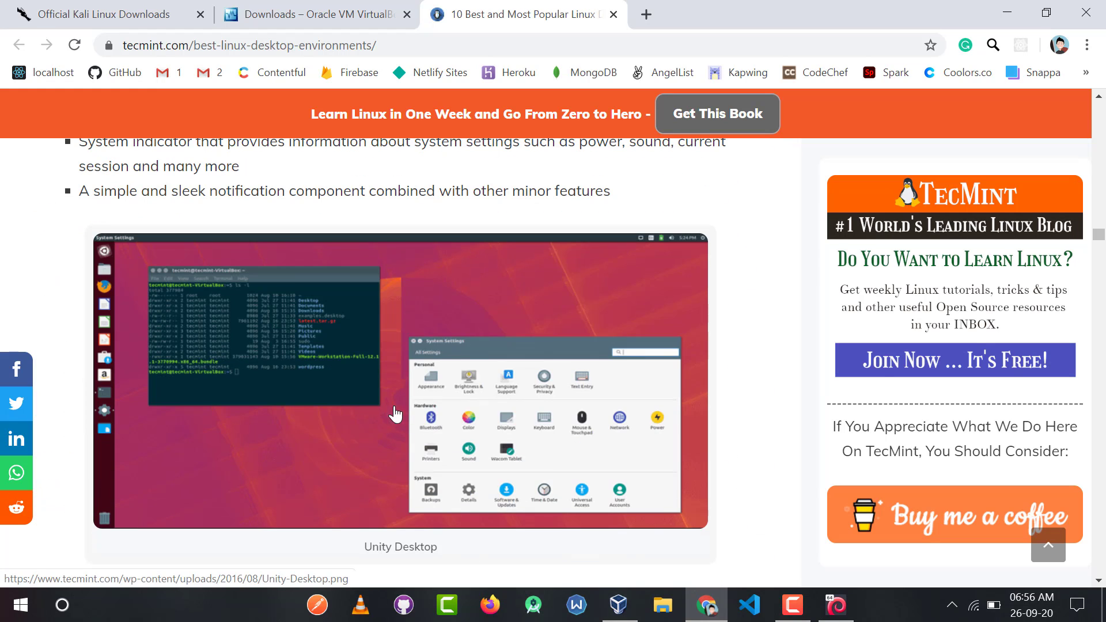
scroll(395, 414, down, 14)
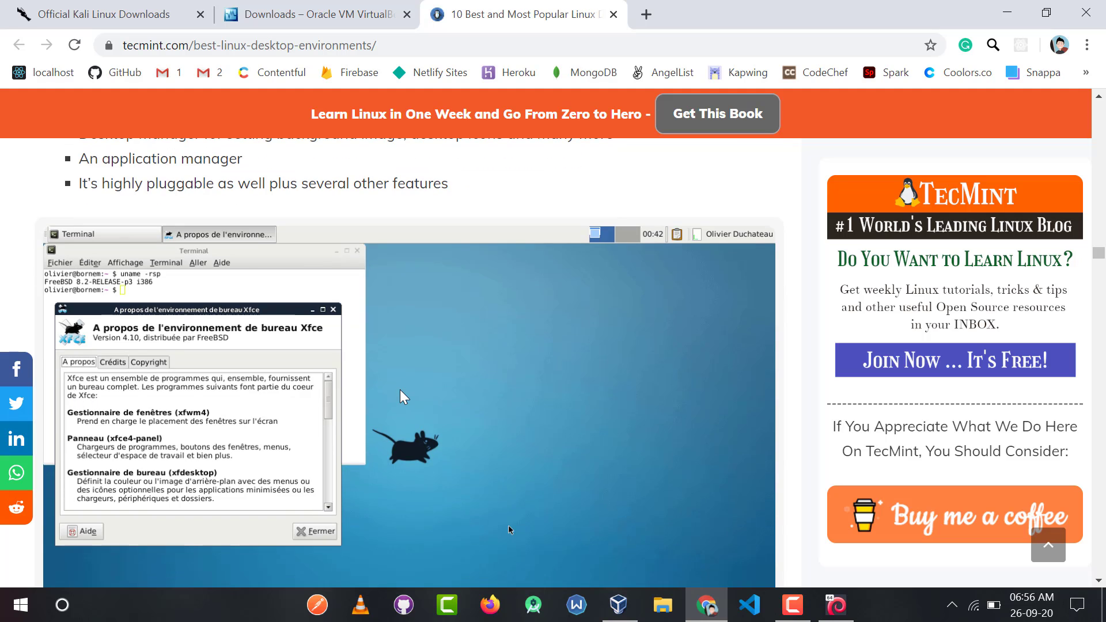
scroll(399, 390, up, 10)
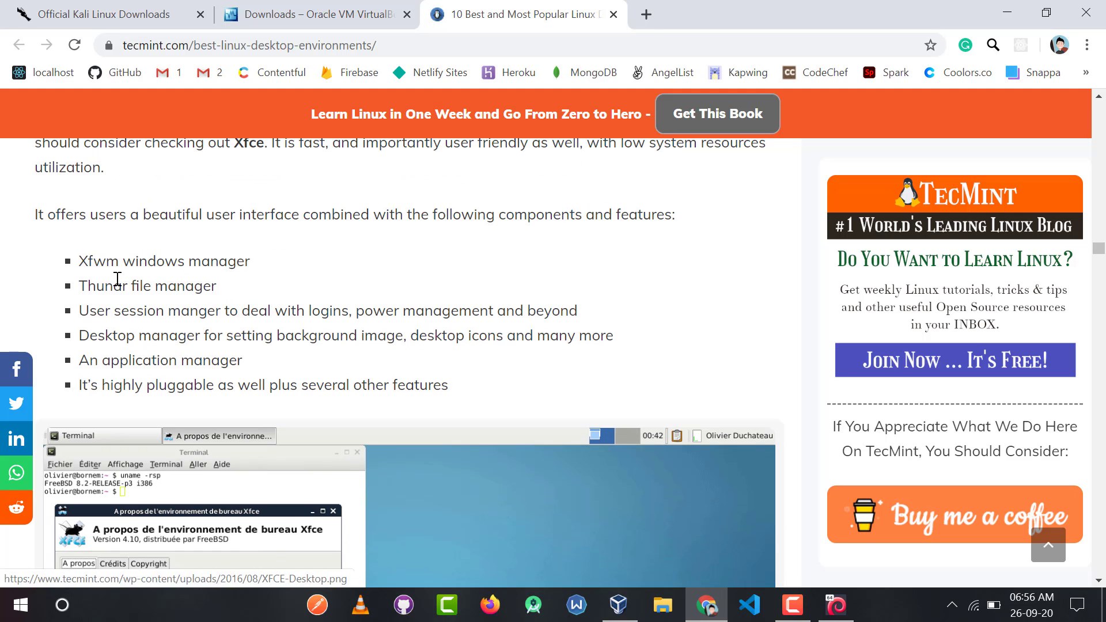
double_click(82, 449)
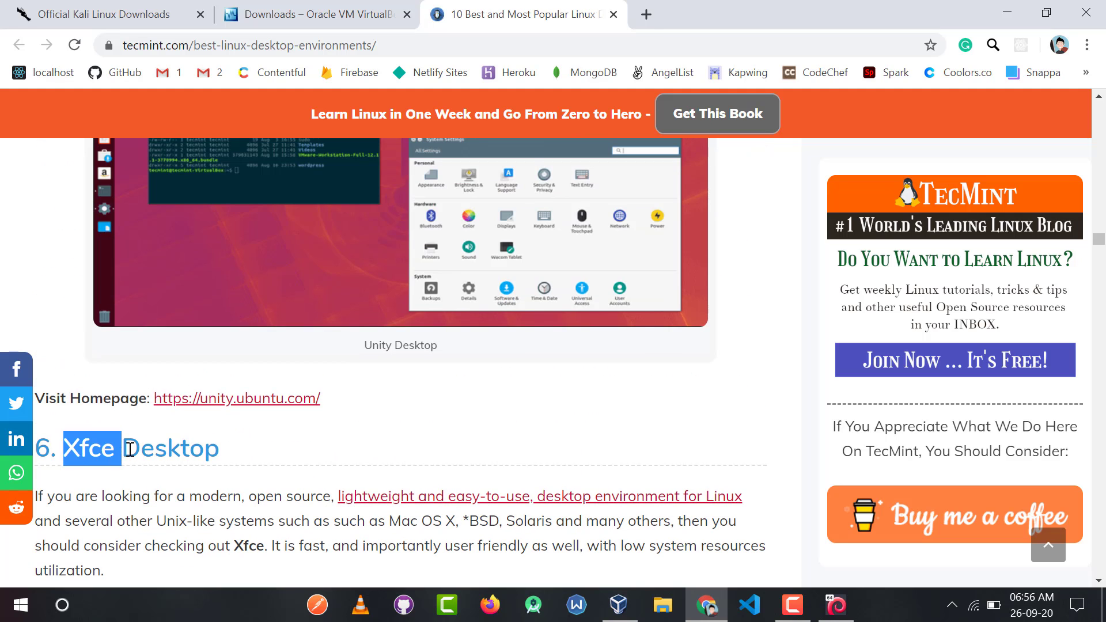
Keep Xfce with the default tool collections in the software selection and continue.
scroll(411, 408, down, 7)
scroll(412, 407, down, 3)
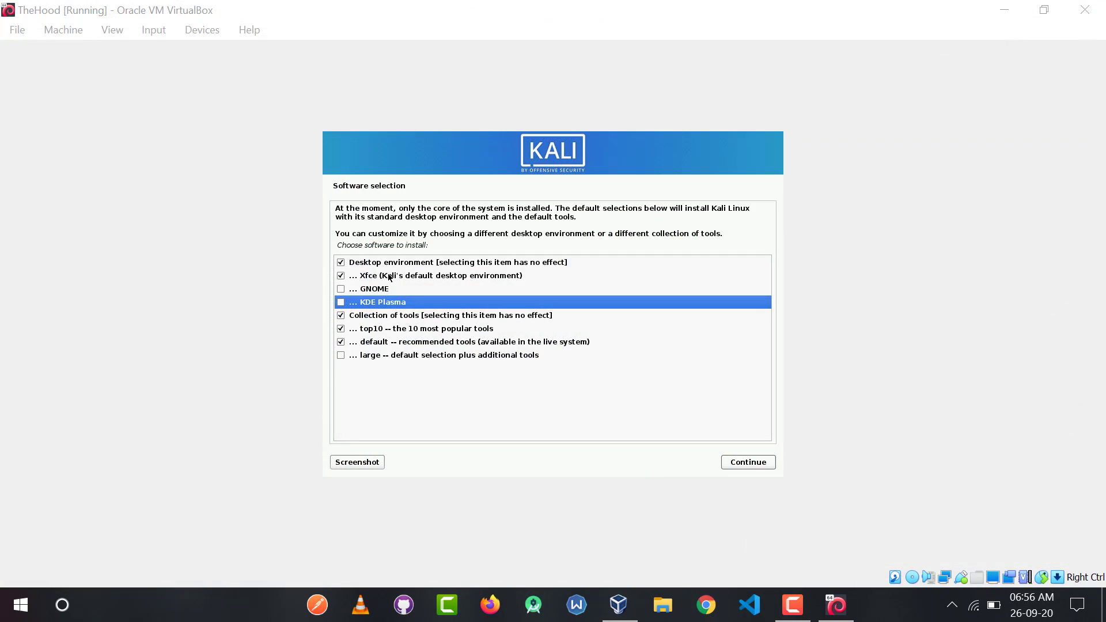
click(392, 279)
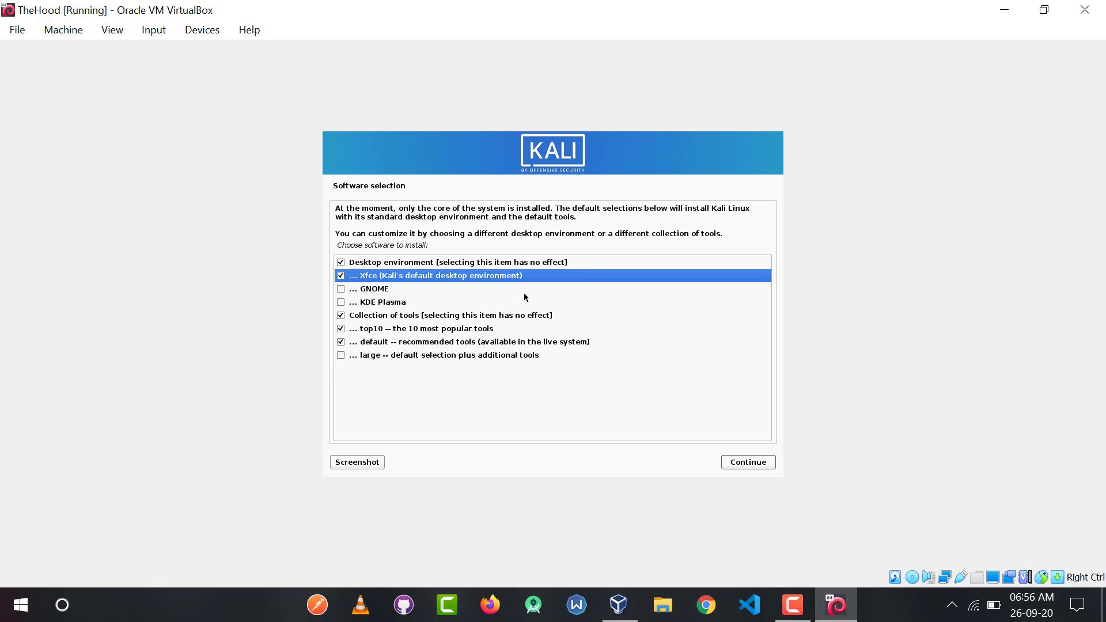
click(731, 462)
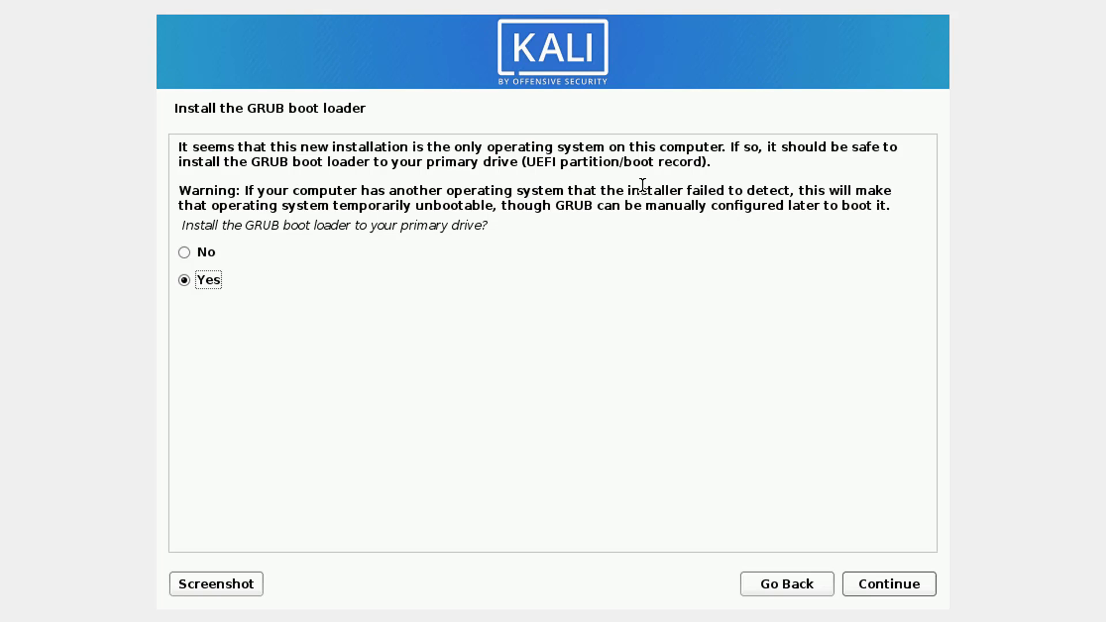
Install the GRUB boot loader to the primary drive, choosing /dev/sda as the boot loader device.
click(873, 579)
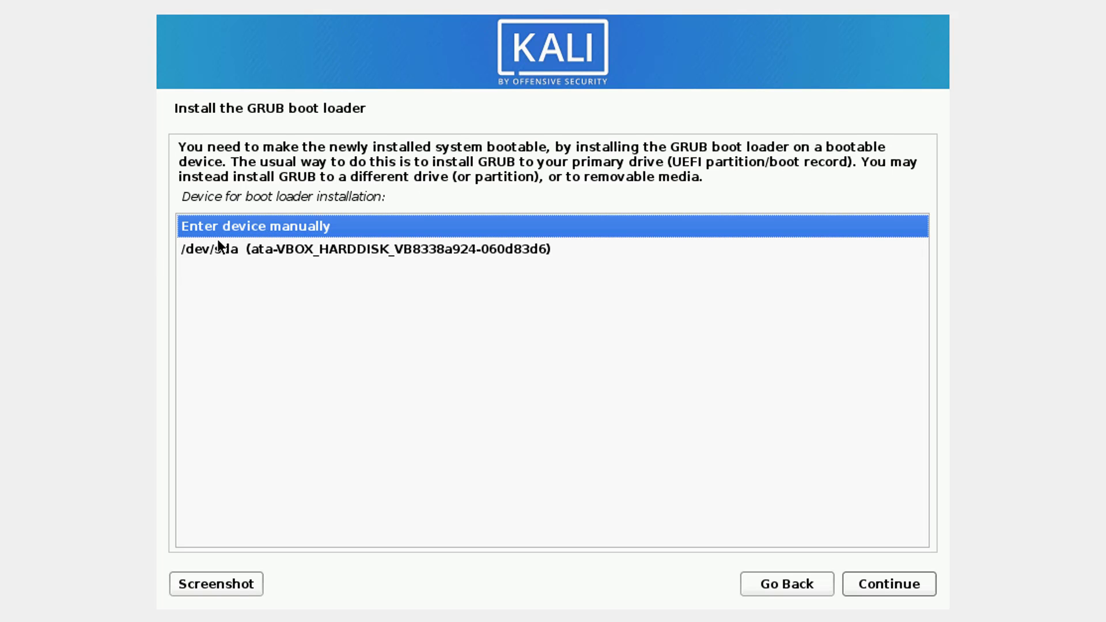
click(270, 250)
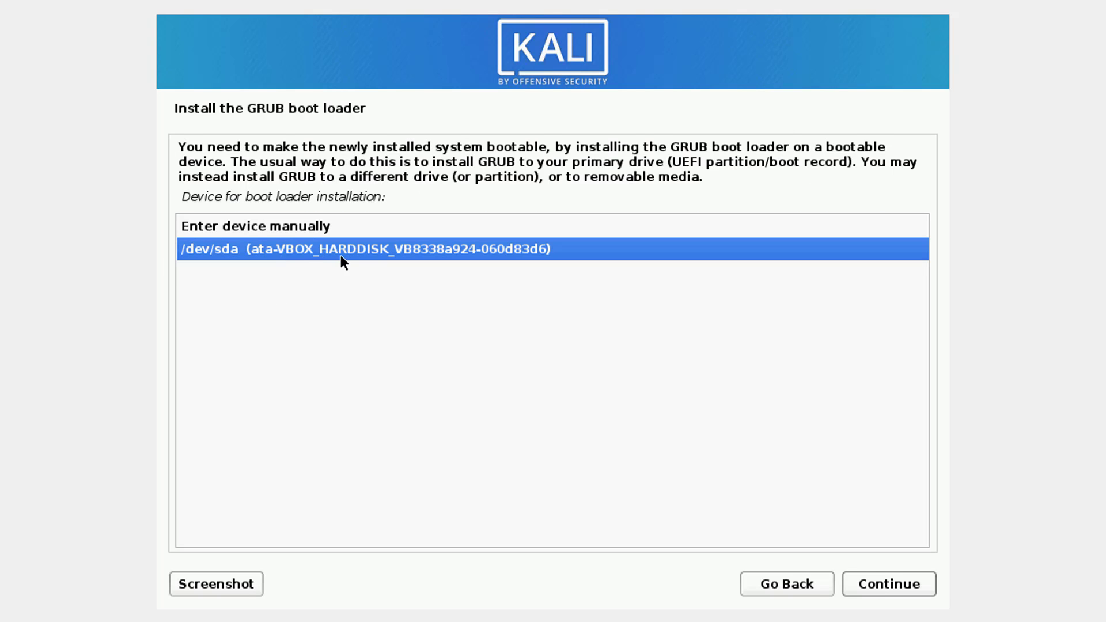
click(854, 582)
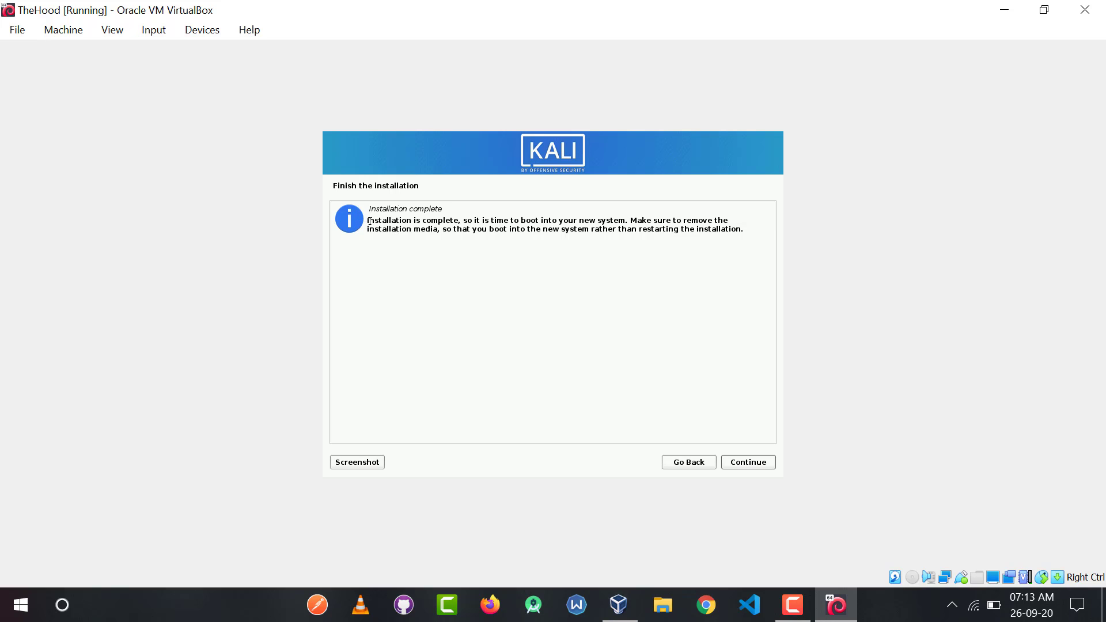
Finish the installation and boot the Kali GNU/Linux entry from the GRUB menu.
drag(368, 221, 456, 226)
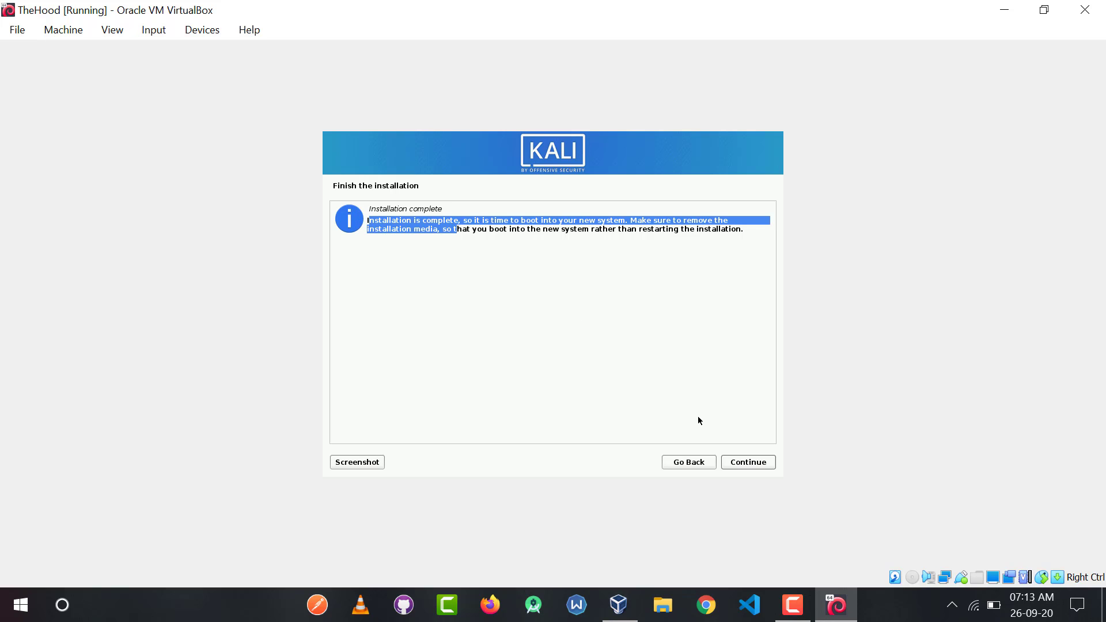
click(735, 466)
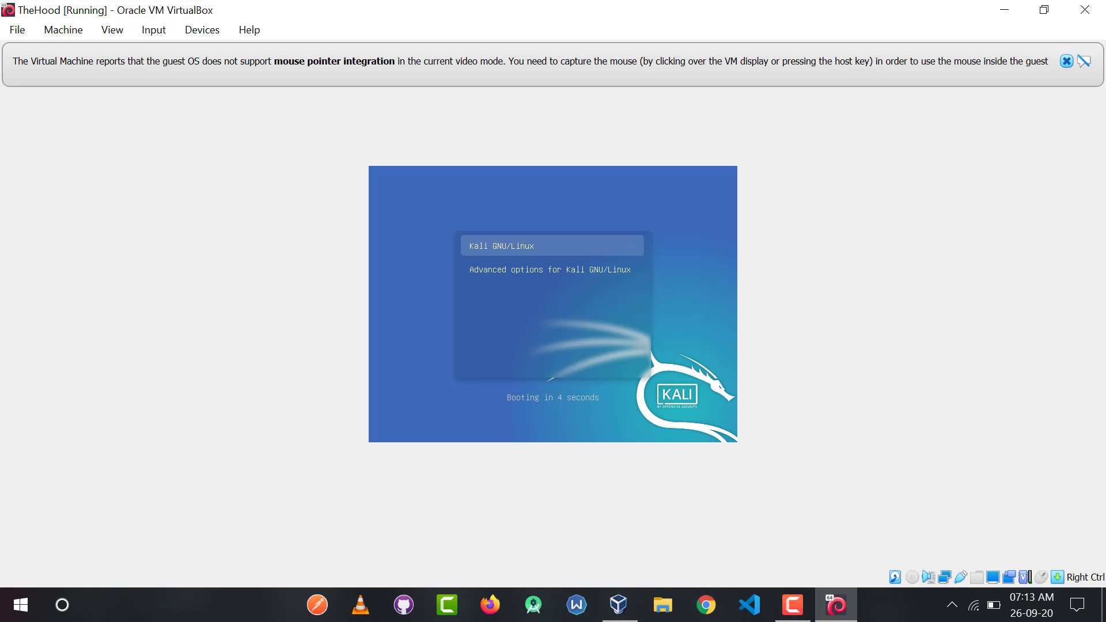
key(Down)
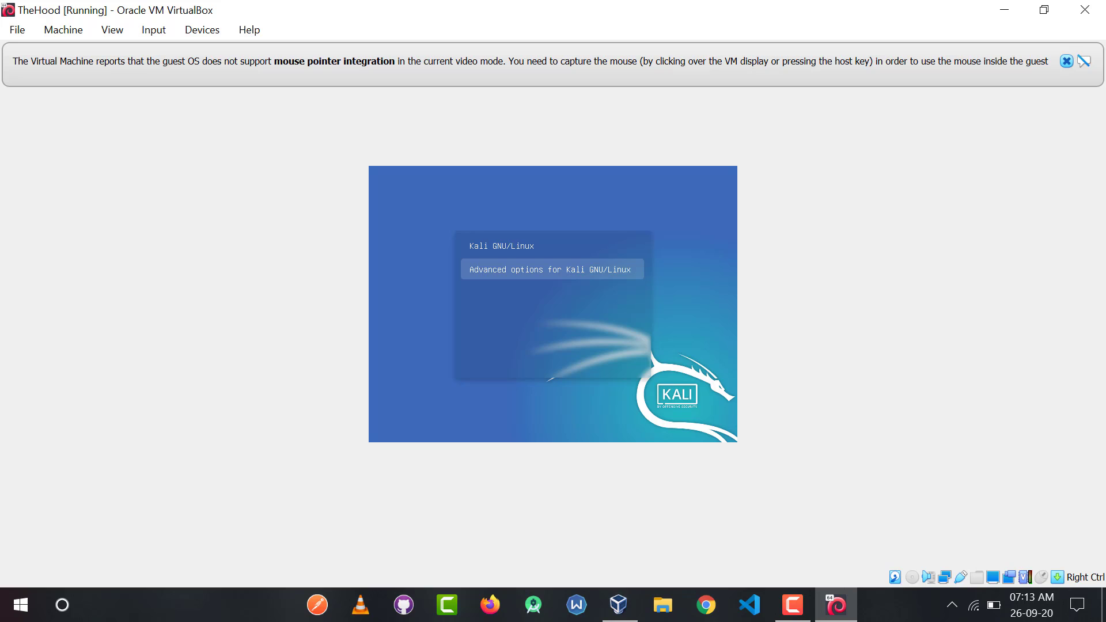
key(Up)
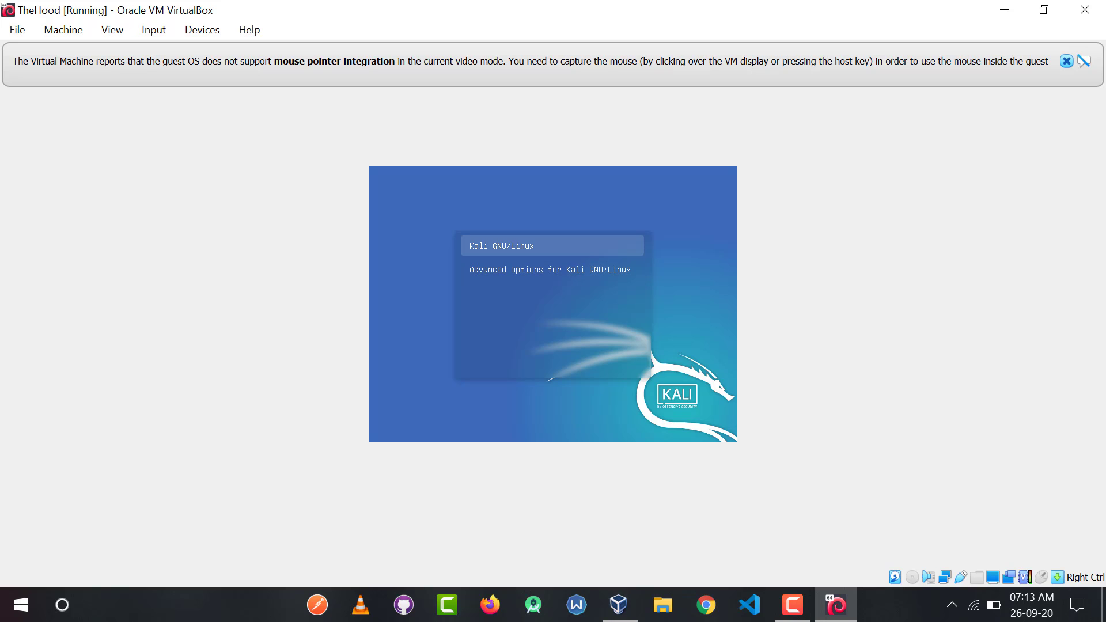
key(Return)
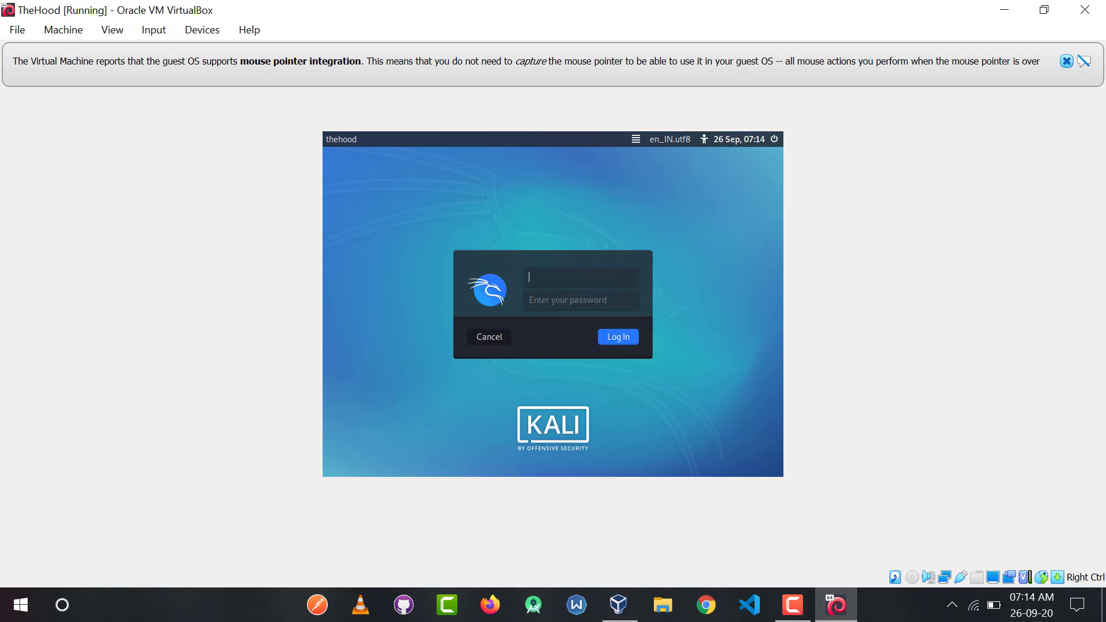
Log in to the Kali desktop with the created user name and account password.
text(thehood)
key(Tab)
text(•••••••••••••••)
key(Return)
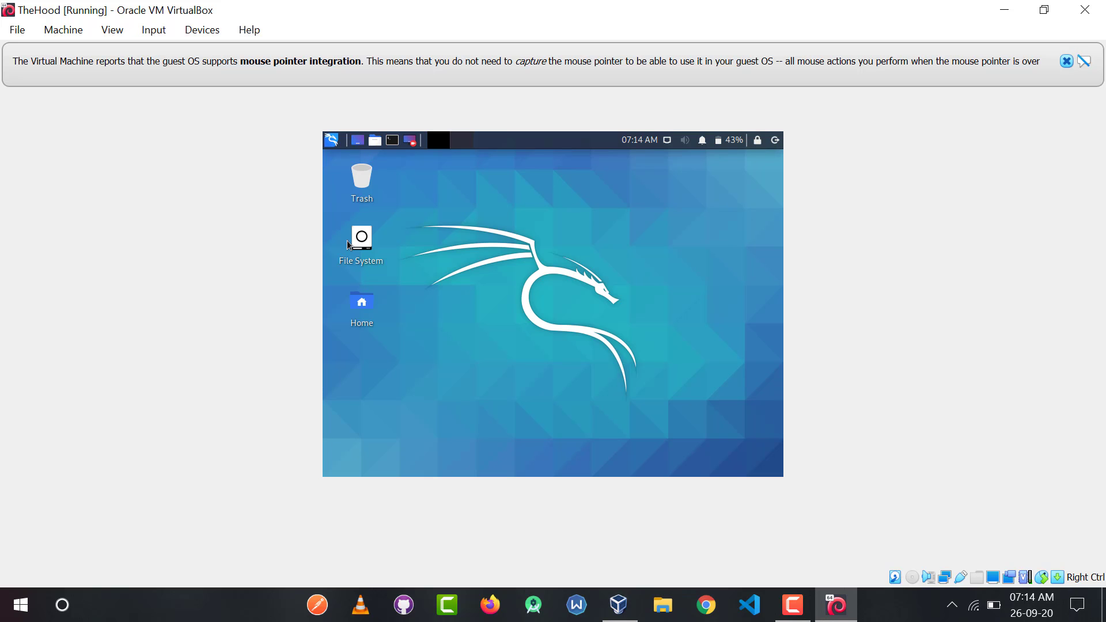
Maximize the virtual machine window so the Kali desktop fills the screen.
click(1044, 11)
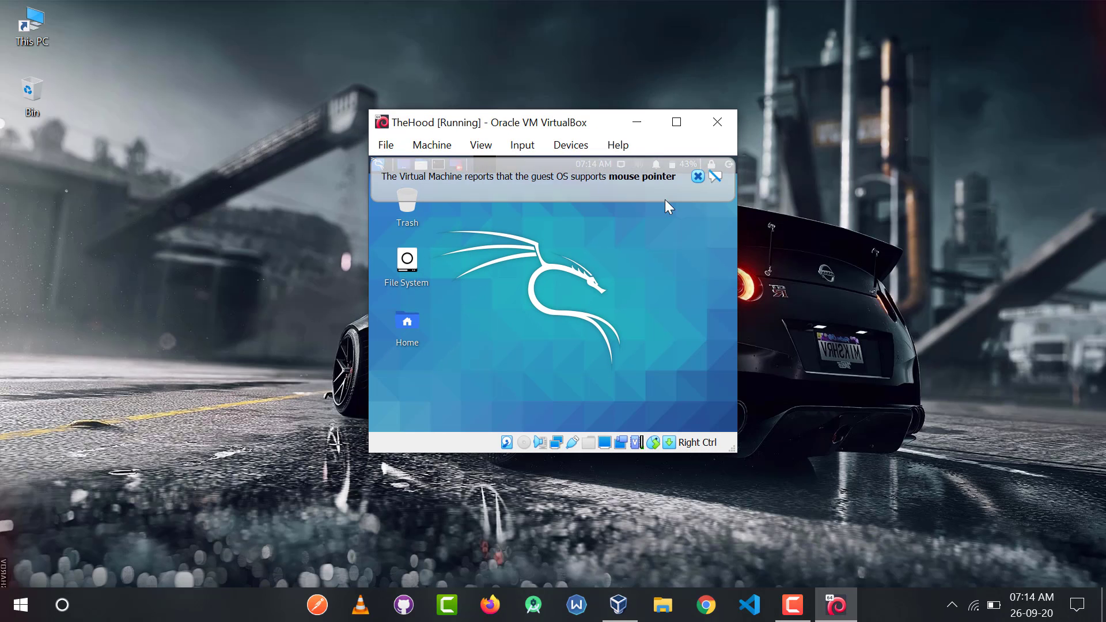
click(675, 124)
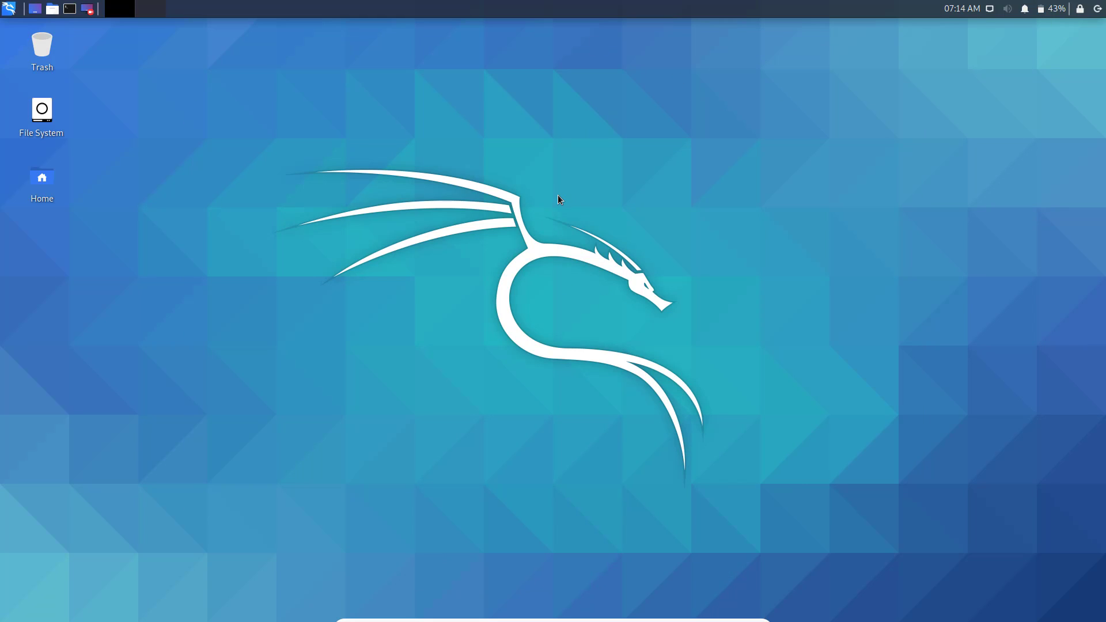
right_click(225, 135)
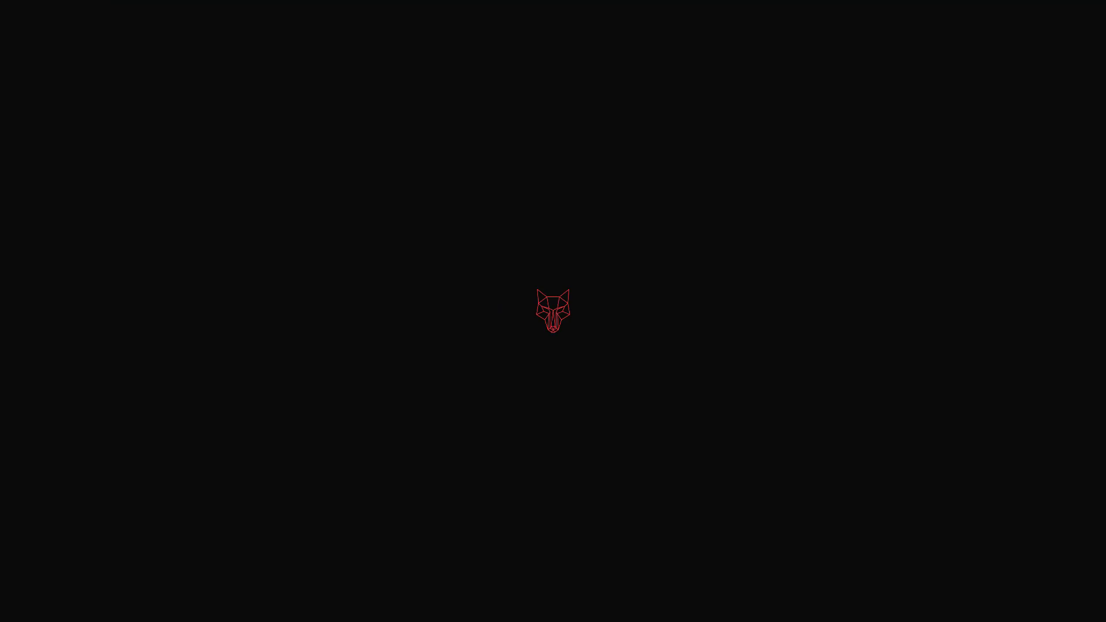